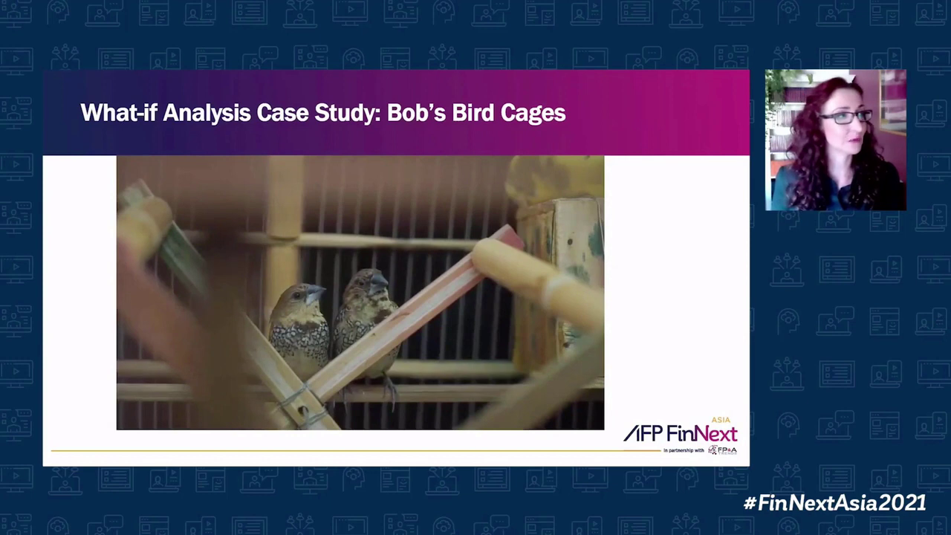
Switch to the Excel workbook, open the Monte Carlo sheet and check the base-case fixed costs
key("alt+Tab")
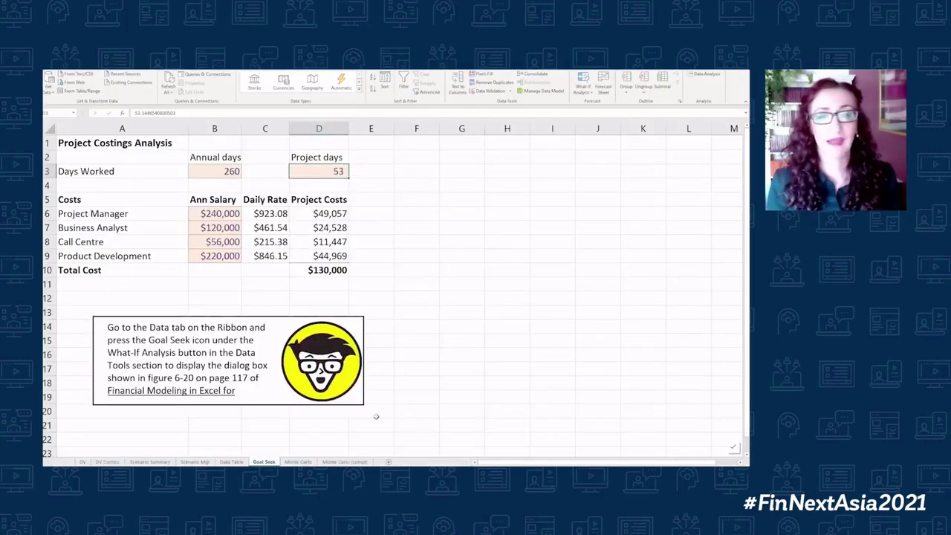
left_click(312, 462)
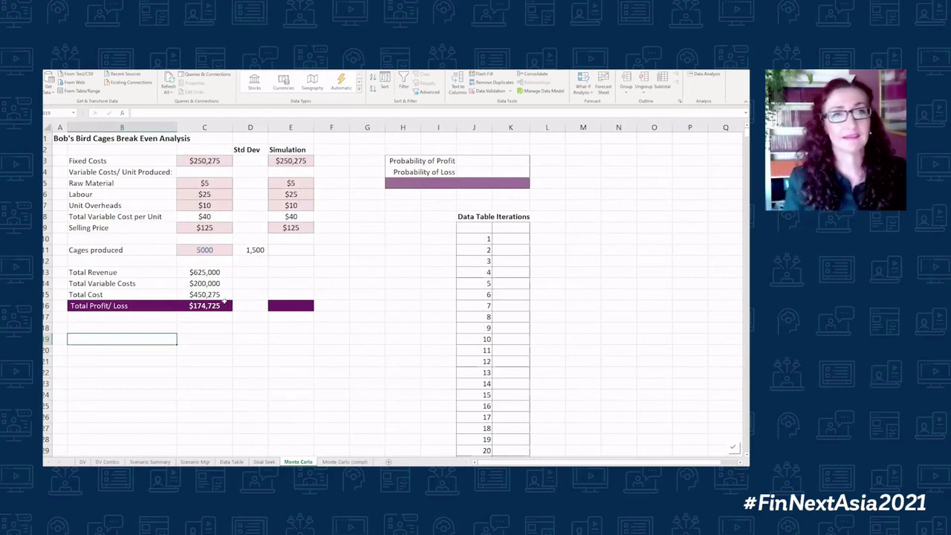
left_click(214, 162)
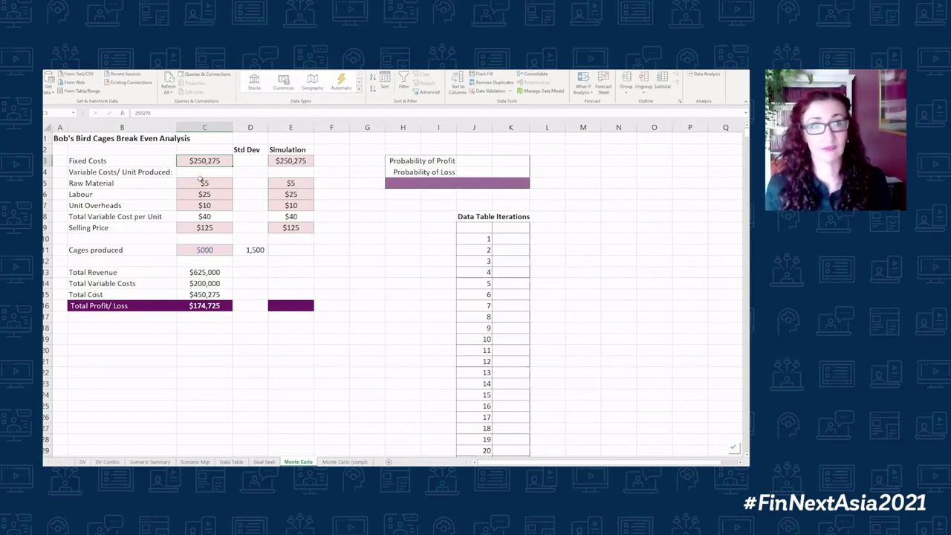
Total raw material, labour and unit overheads with SUM(C5:C7) in C8, and check the selling price and cages produced
left_click_drag(202, 182, 200, 205)
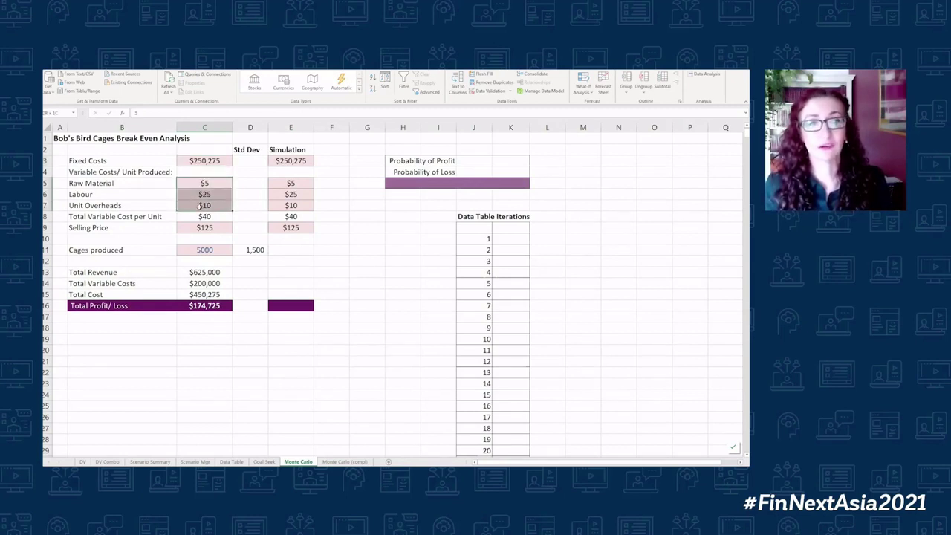
key("alt+equal")
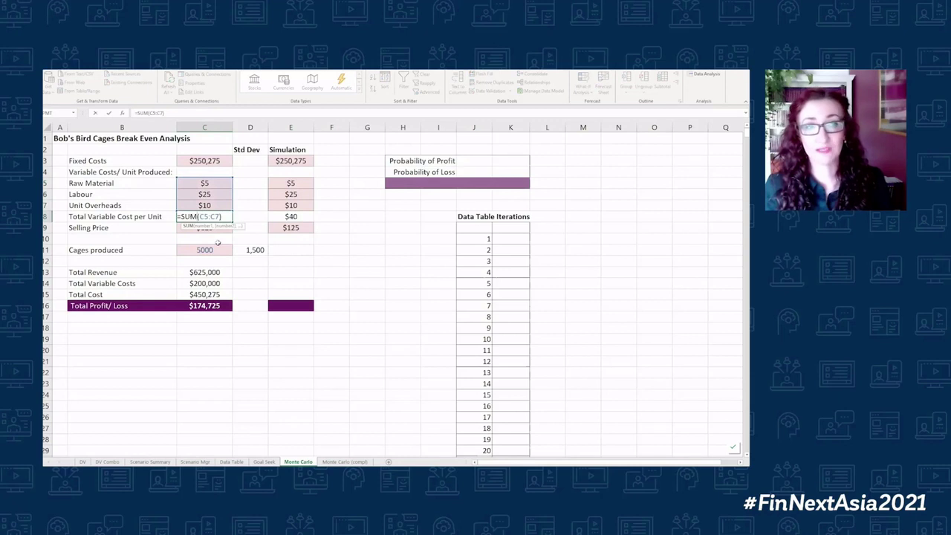
key("ctrl+Return")
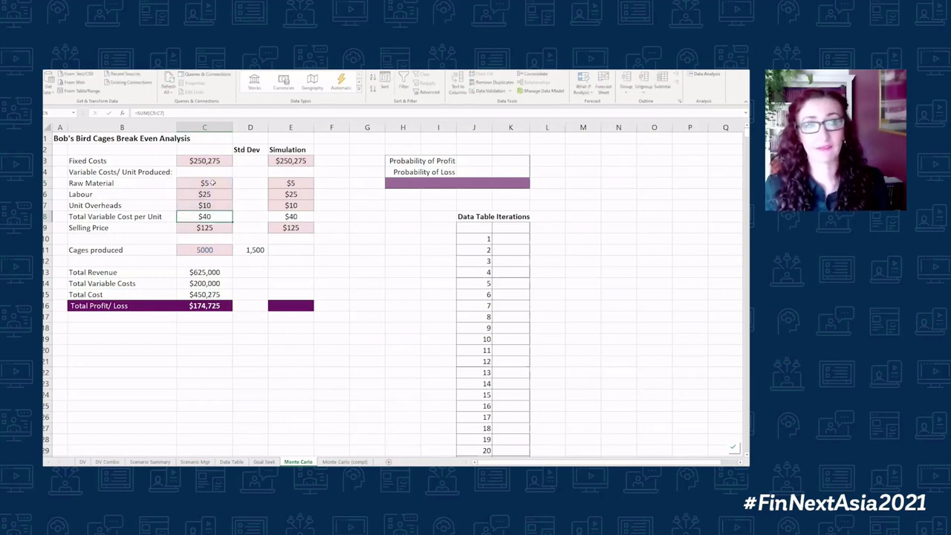
left_click(194, 227)
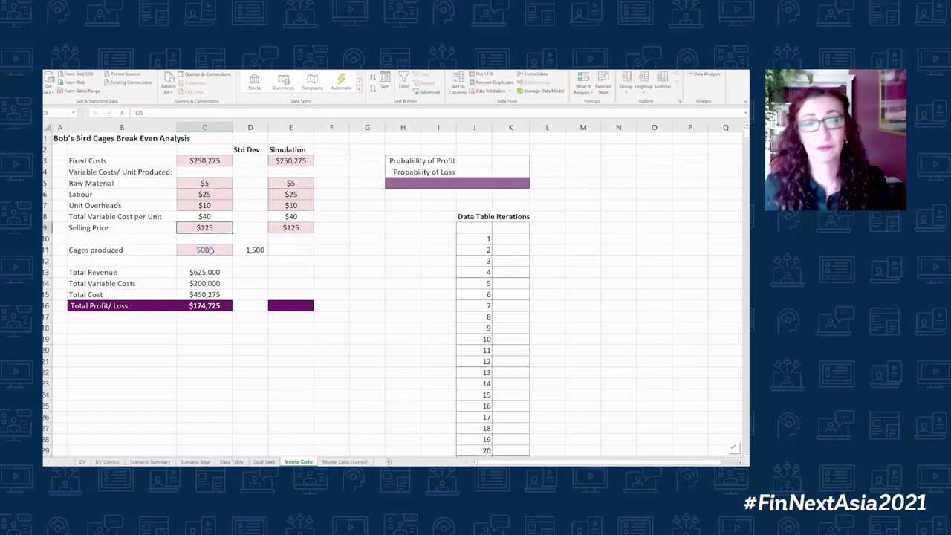
left_click(211, 250)
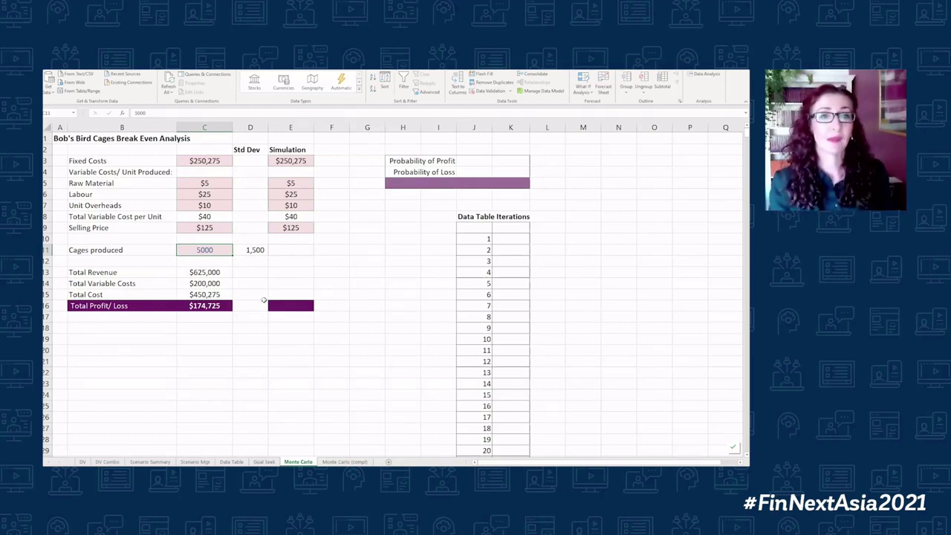
Run Goal Seek to bring total profit/loss in C16 to 0 by changing the cages produced in C11
left_click(202, 306)
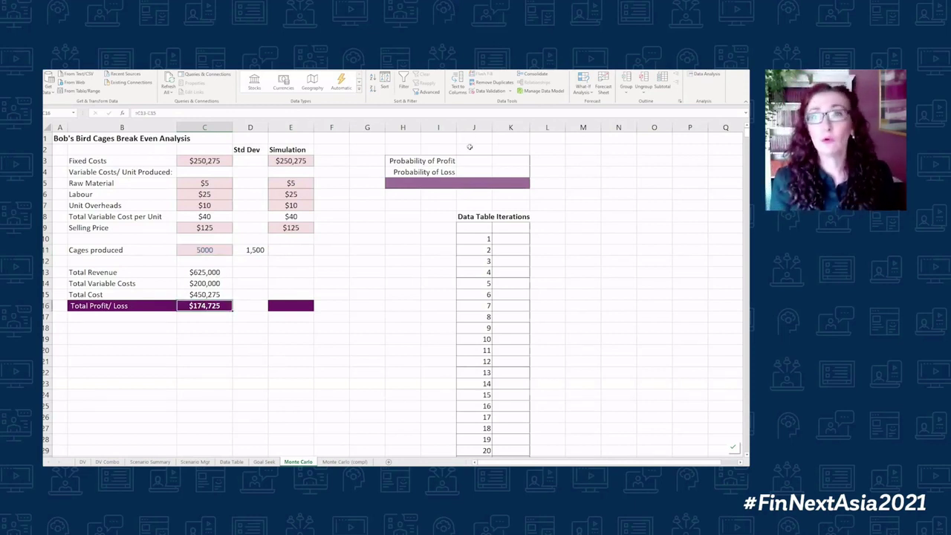
left_click(581, 87)
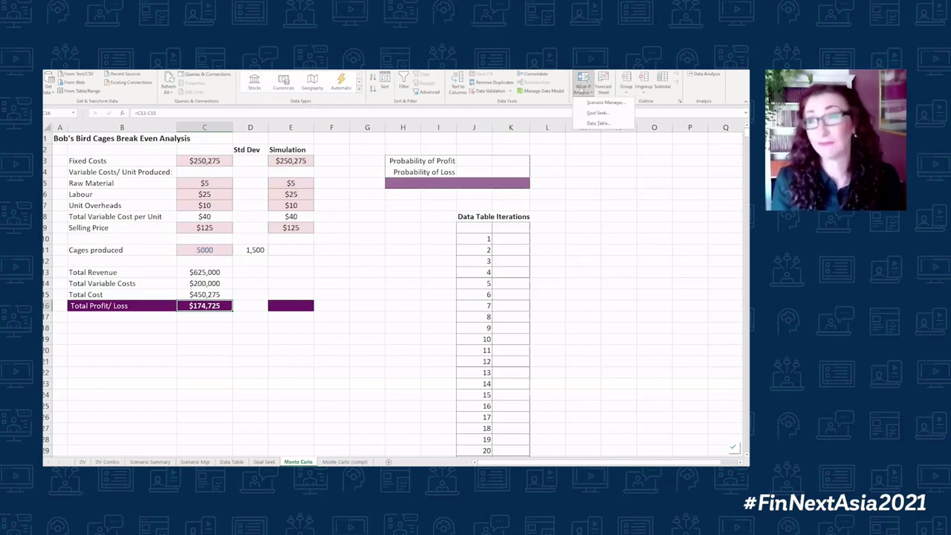
left_click(597, 112)
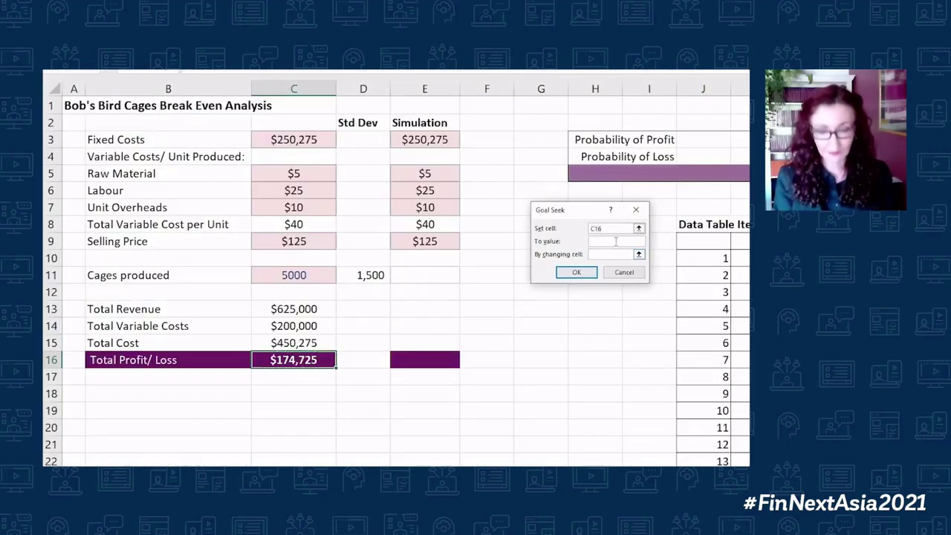
left_click(616, 242)
type("0")
left_click(607, 255)
left_click(311, 276)
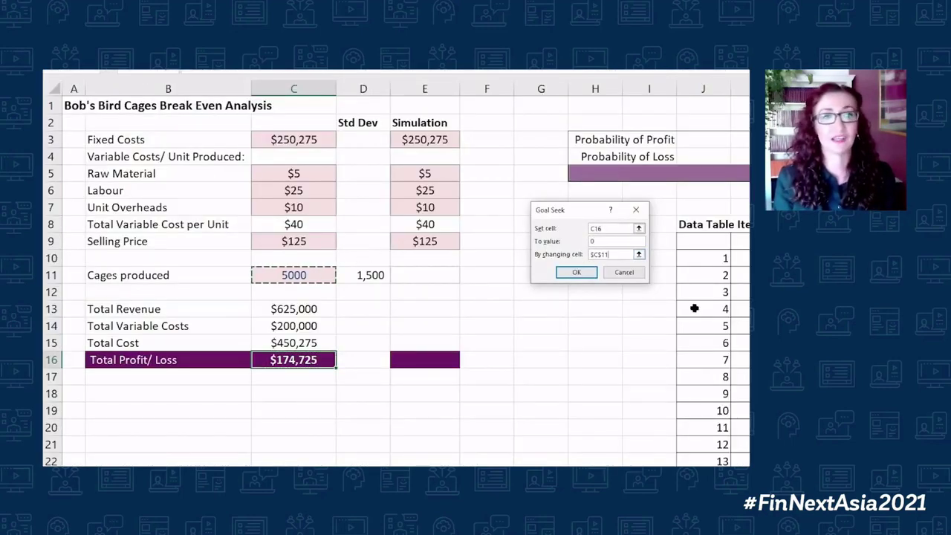
left_click(576, 271)
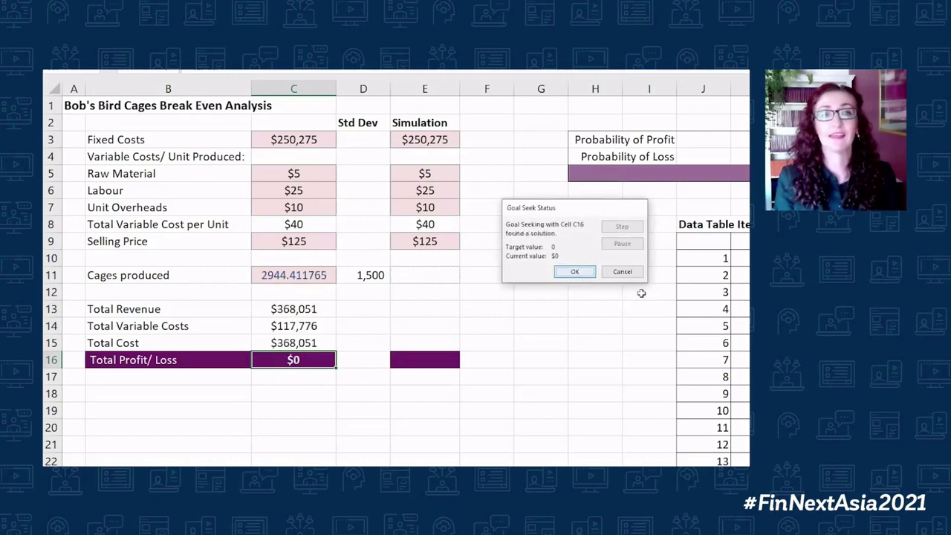
key("Return")
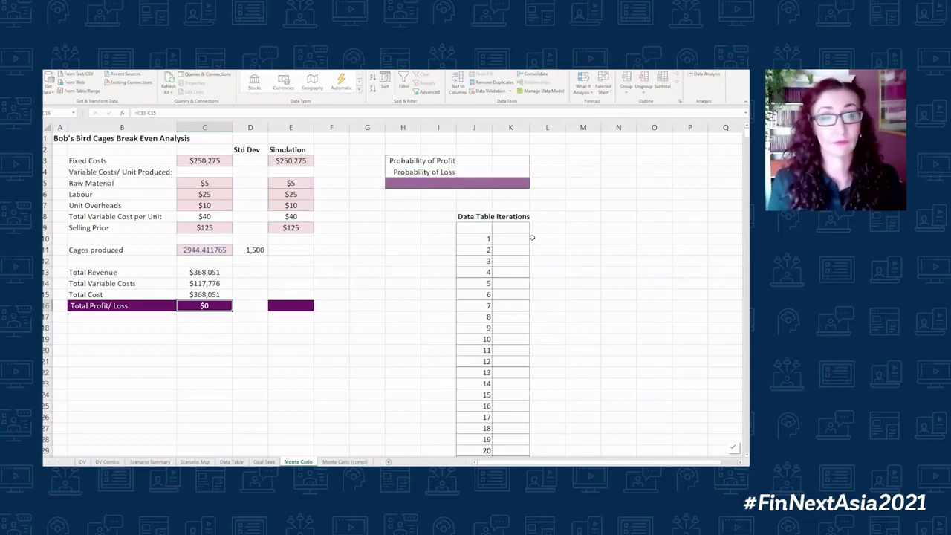
Set the cages produced in C11 to 5000
left_click(222, 251)
type("5000")
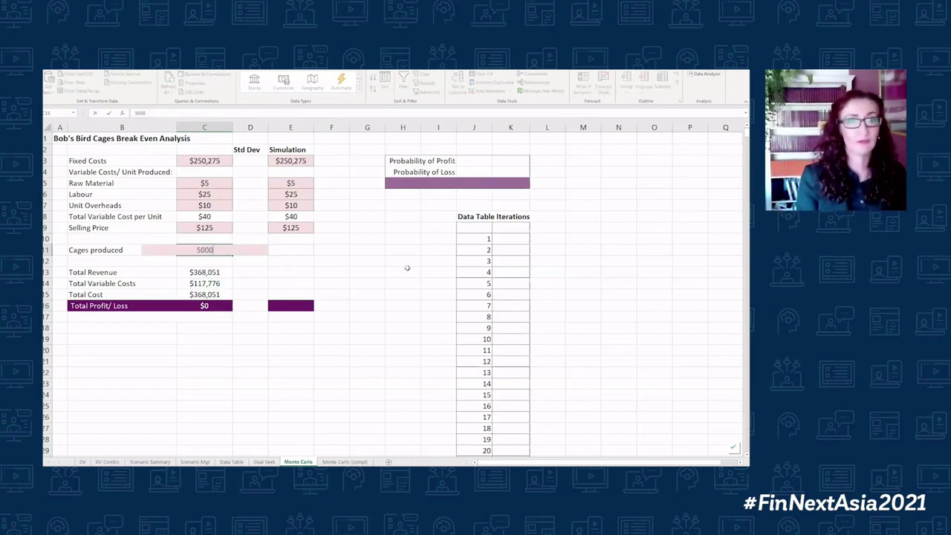
key("Return")
key("Up")
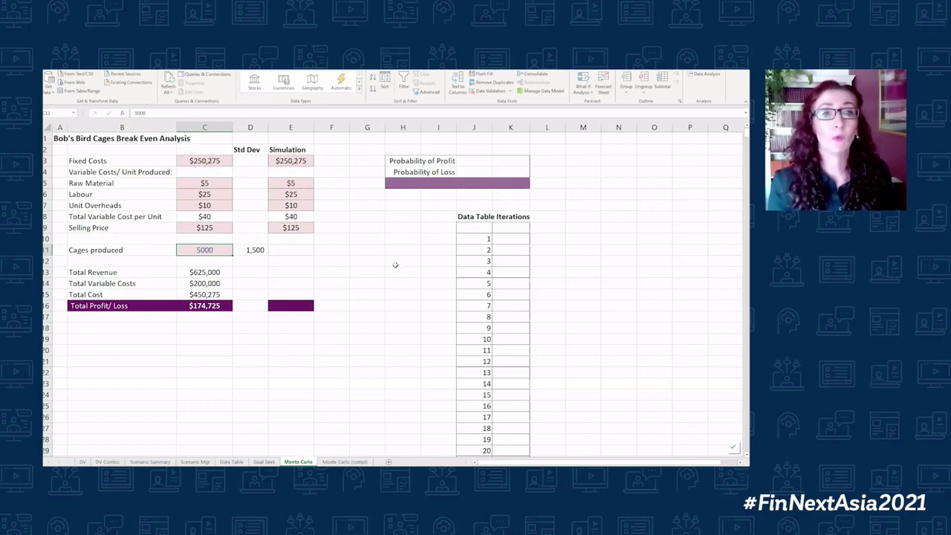
left_click(303, 252)
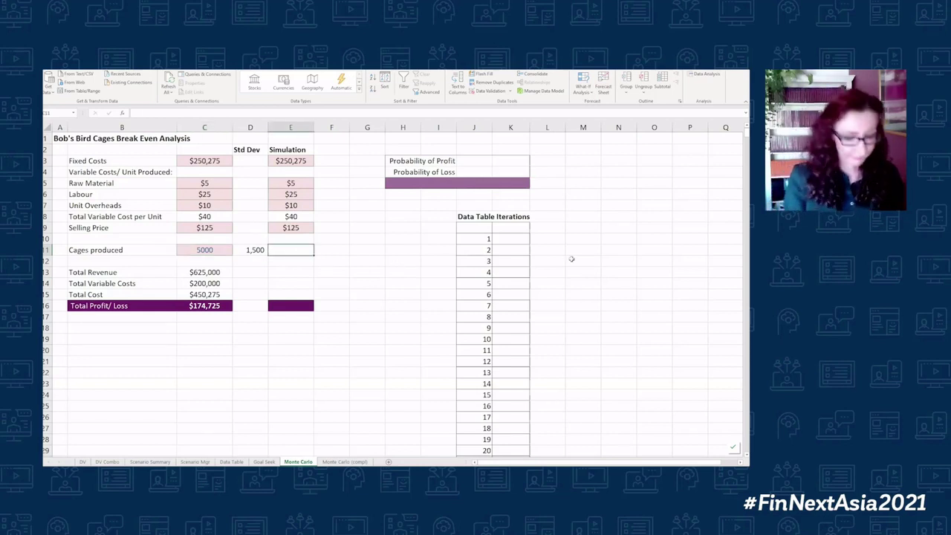
type("=")
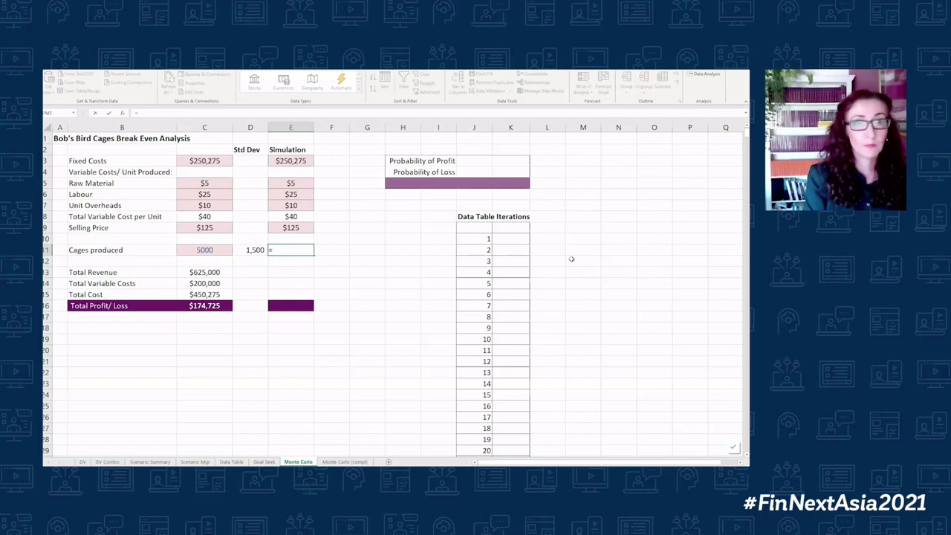
key("Escape")
Enter the formula =RAND() in F11, beside the empty simulation cell of the cages produced row
key("Right")
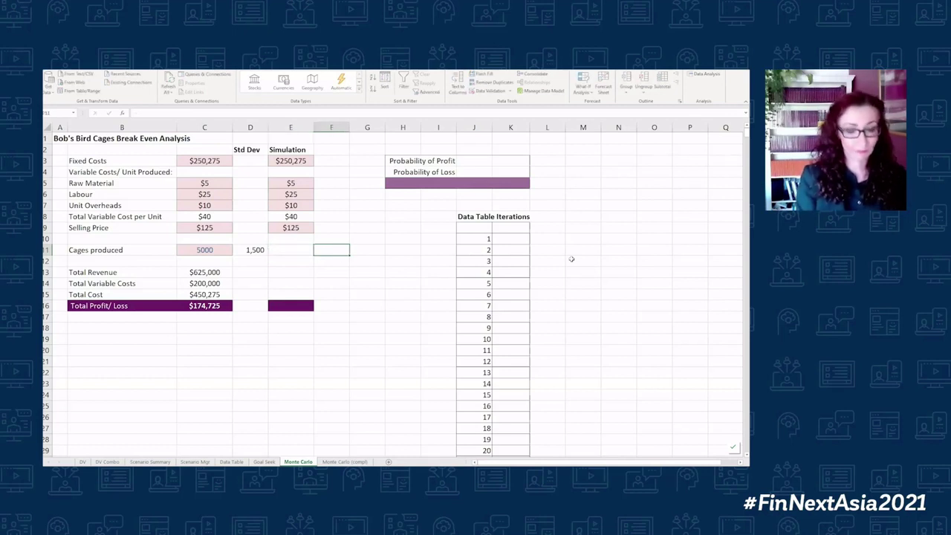
type("=r")
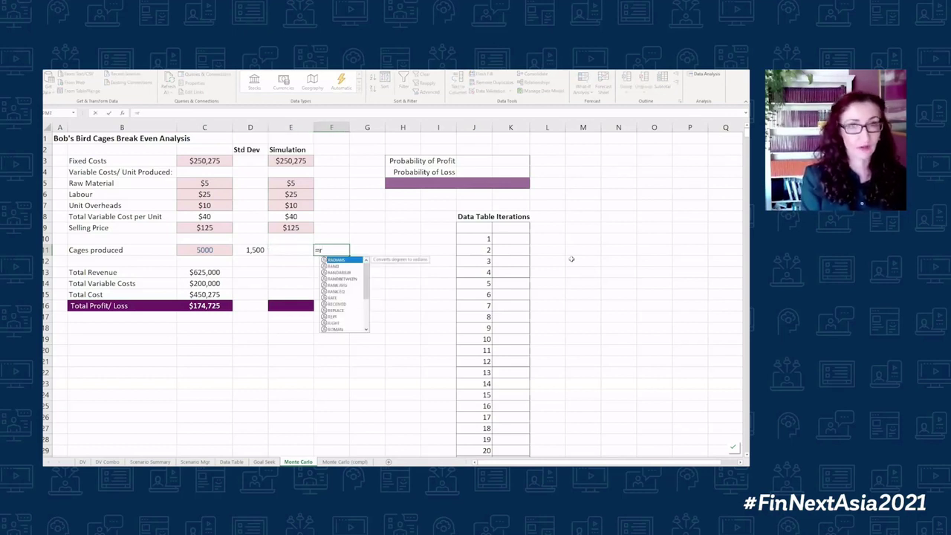
type("and")
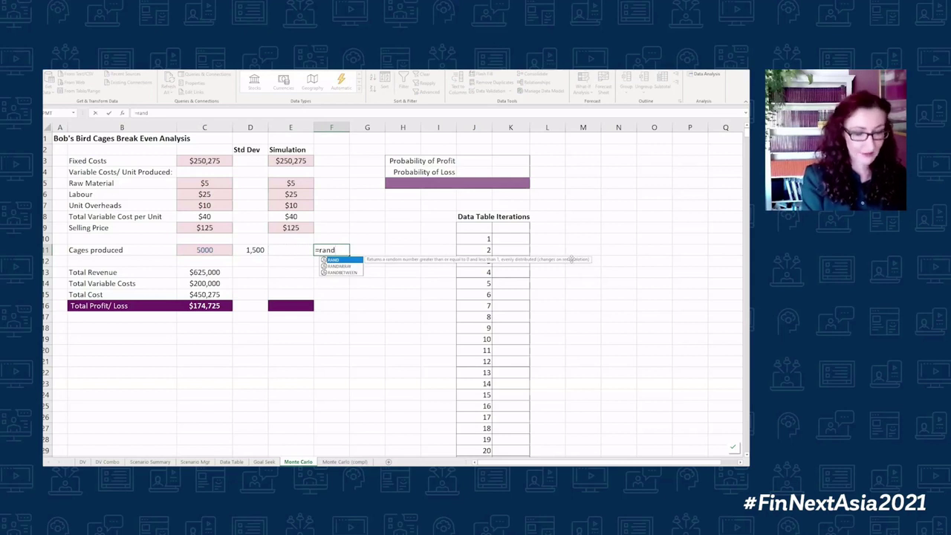
type("()")
key("Return")
key("Up")
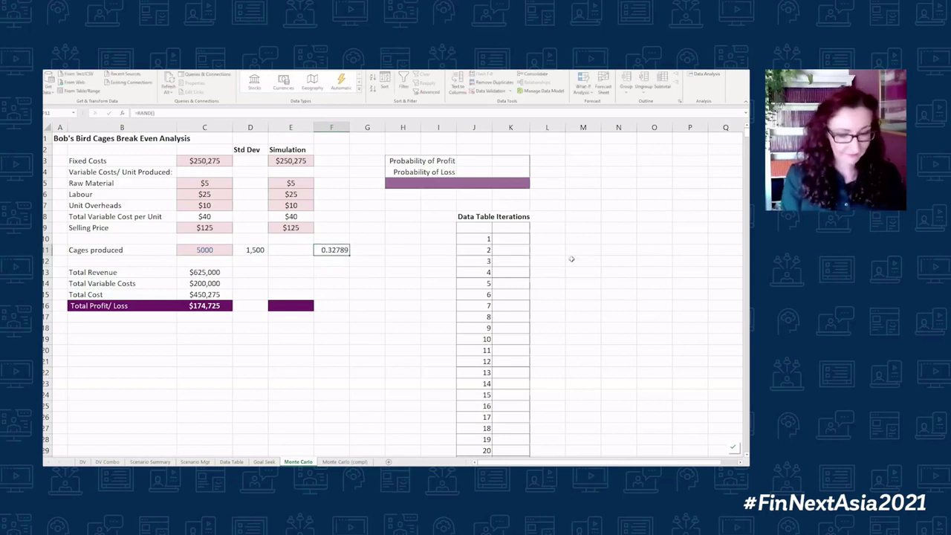
Recalculate the sheet repeatedly to draw new random numbers in F11, and clear that cell
key("F9")
key("F9")
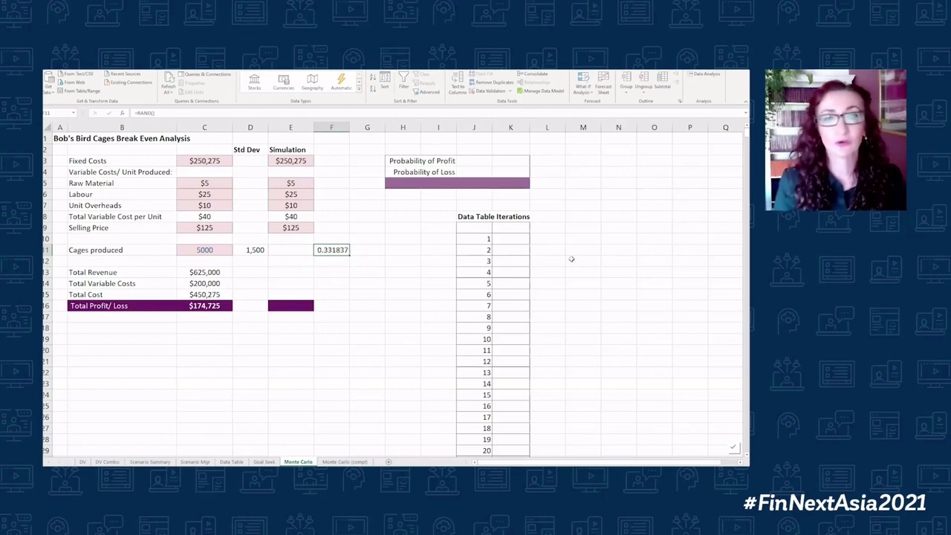
key("F9")
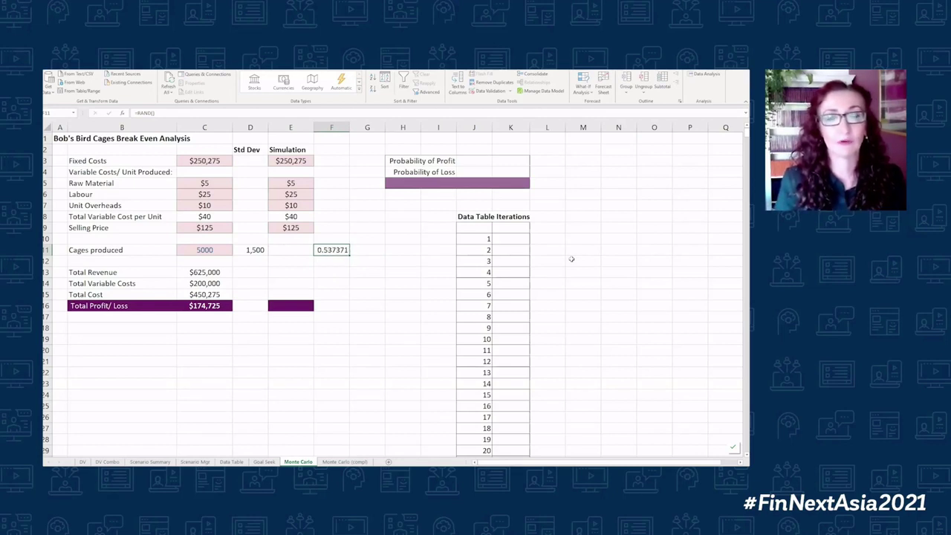
key("F9")
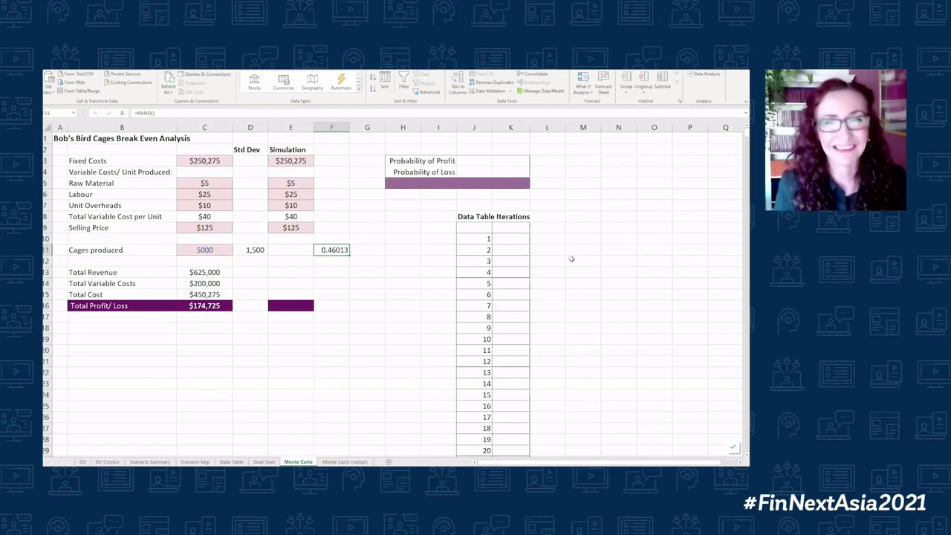
key("F9")
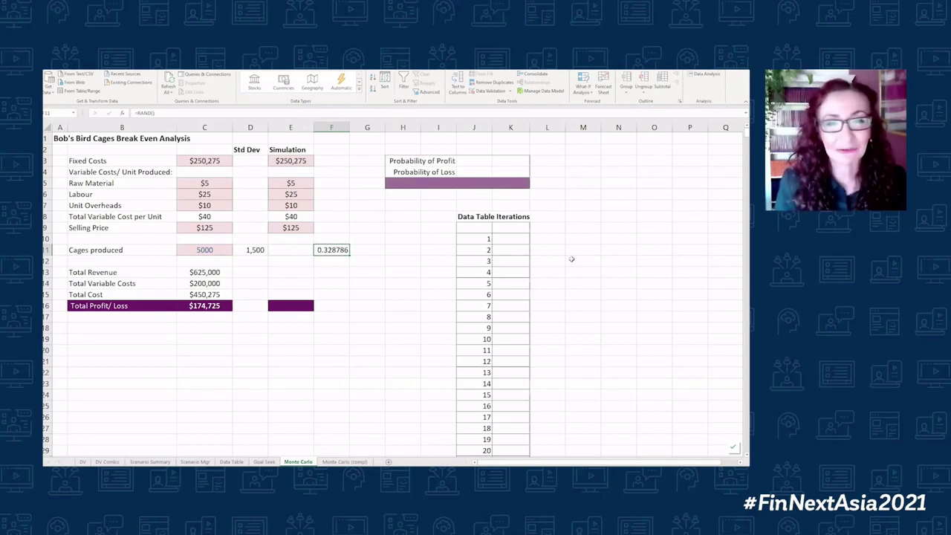
key("F9")
key("F9")
key("F9")
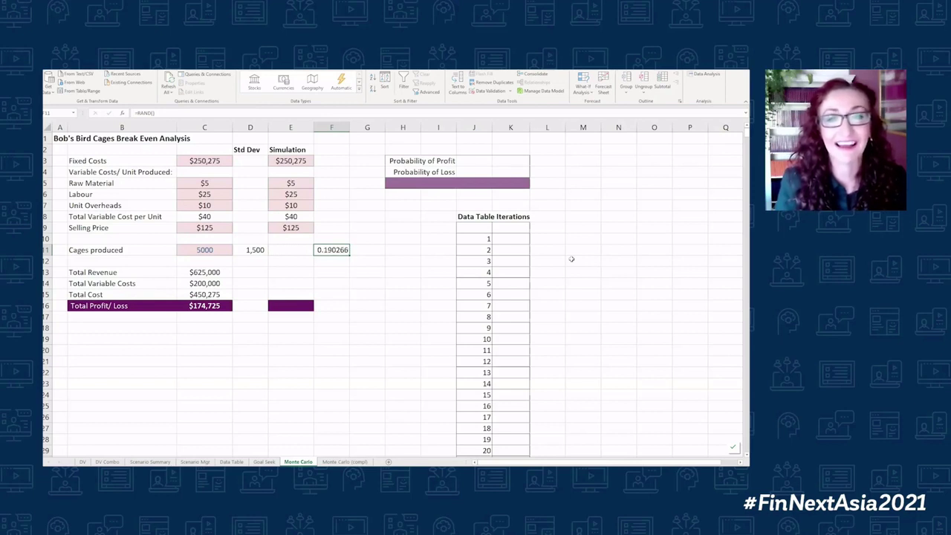
key("F9")
key("F9")
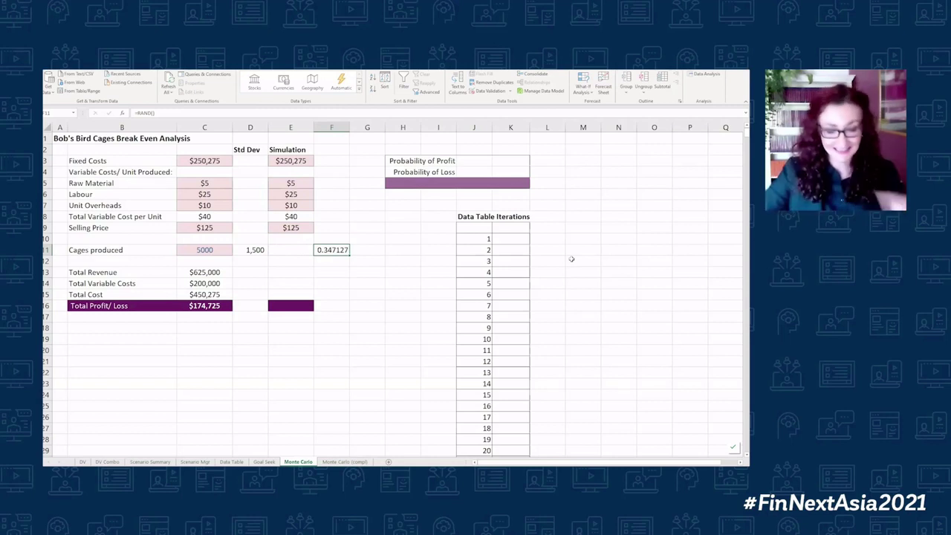
key("Delete")
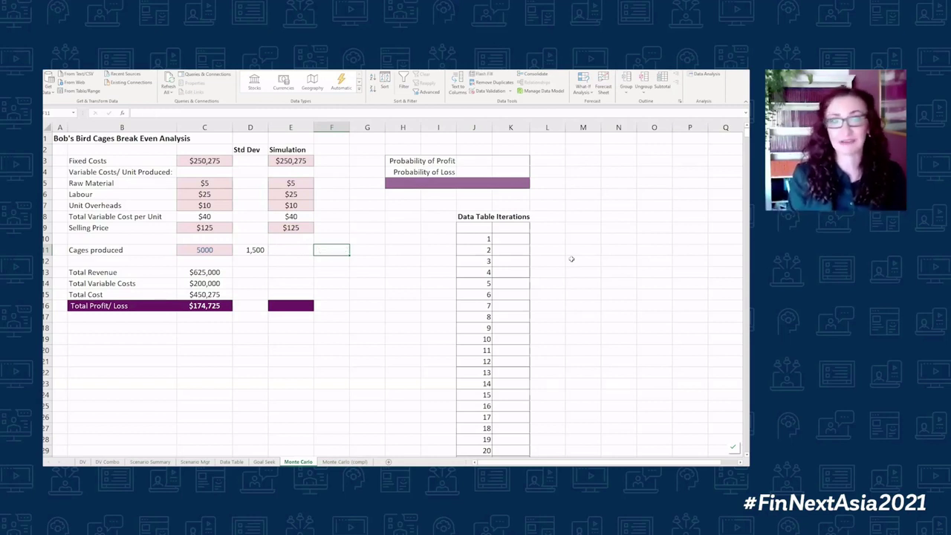
Enter the formula =NORM.INV(RAND(),C11,D11) in E11 to simulate the number of cages produced
key("Left")
type("=no")
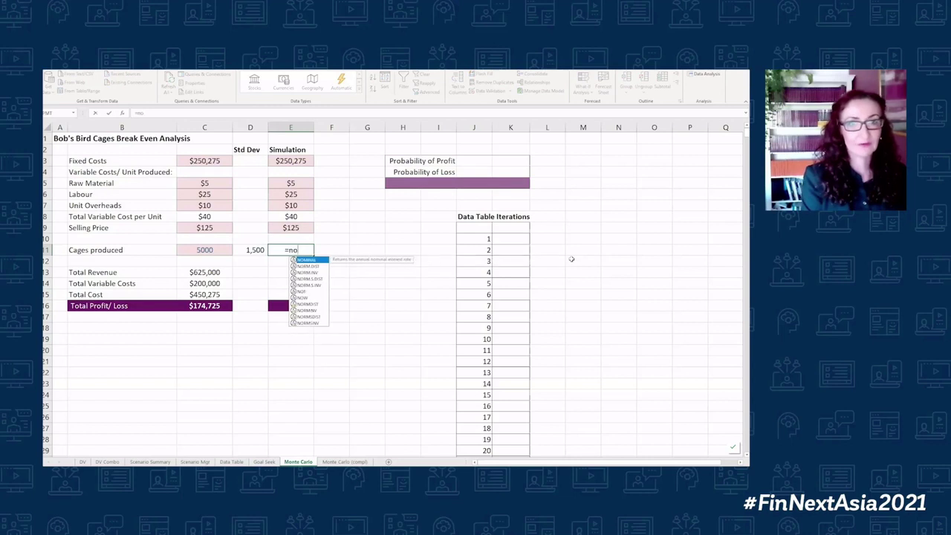
type("rm.")
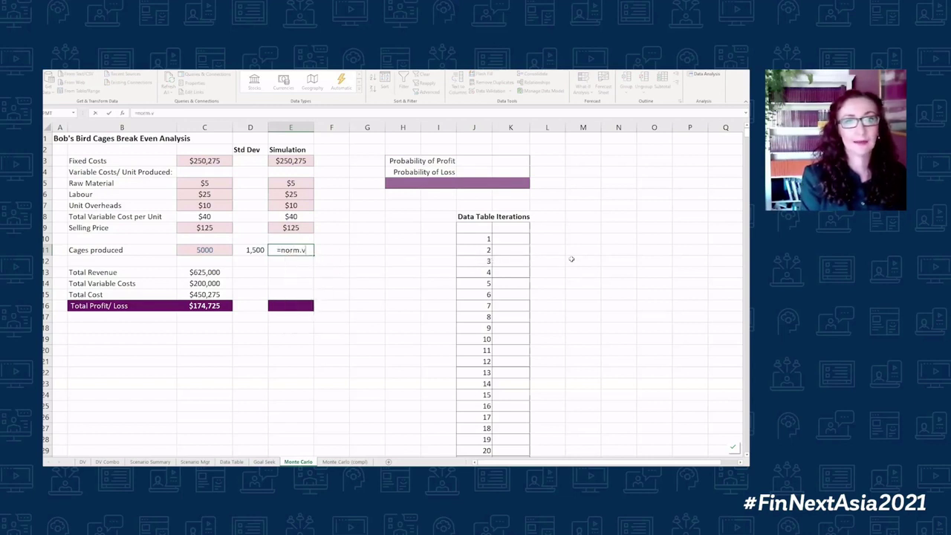
type("inv")
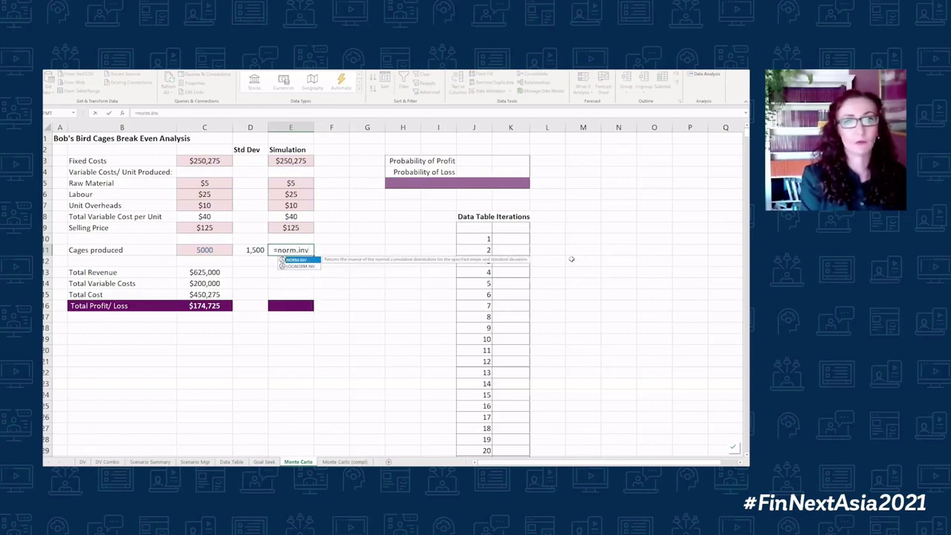
type("(")
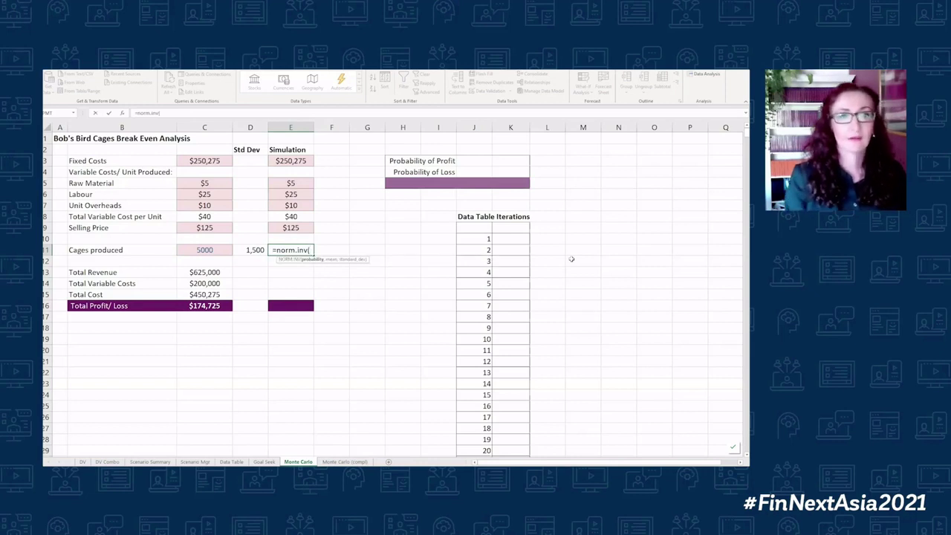
type("rand")
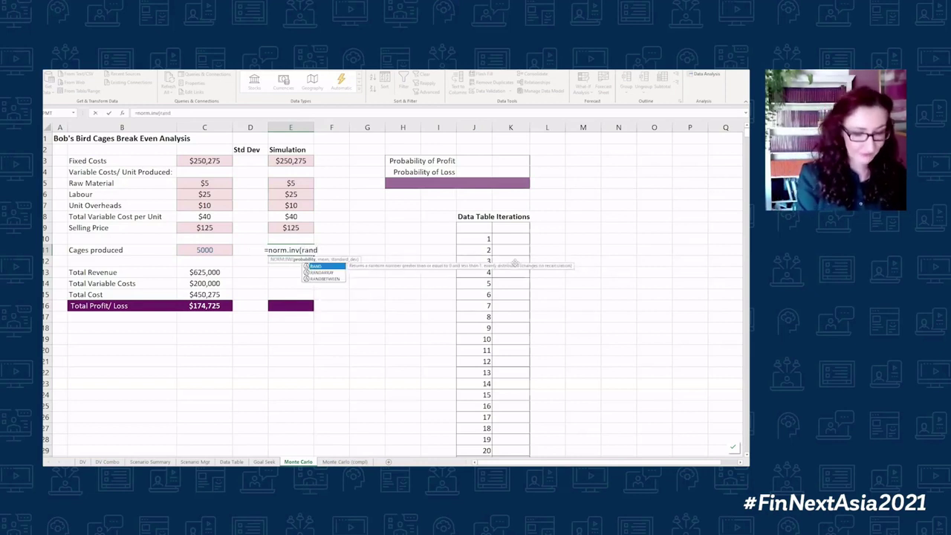
type("(),")
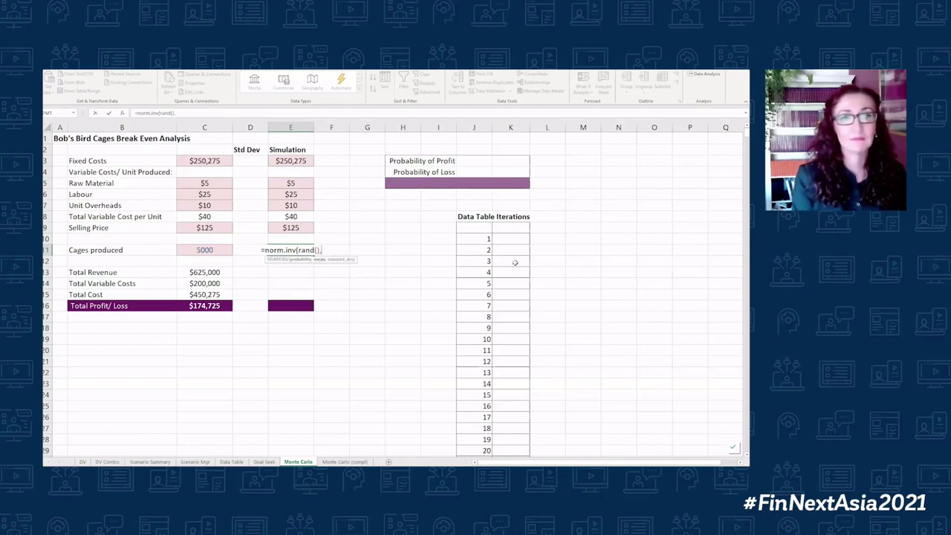
left_click(212, 250)
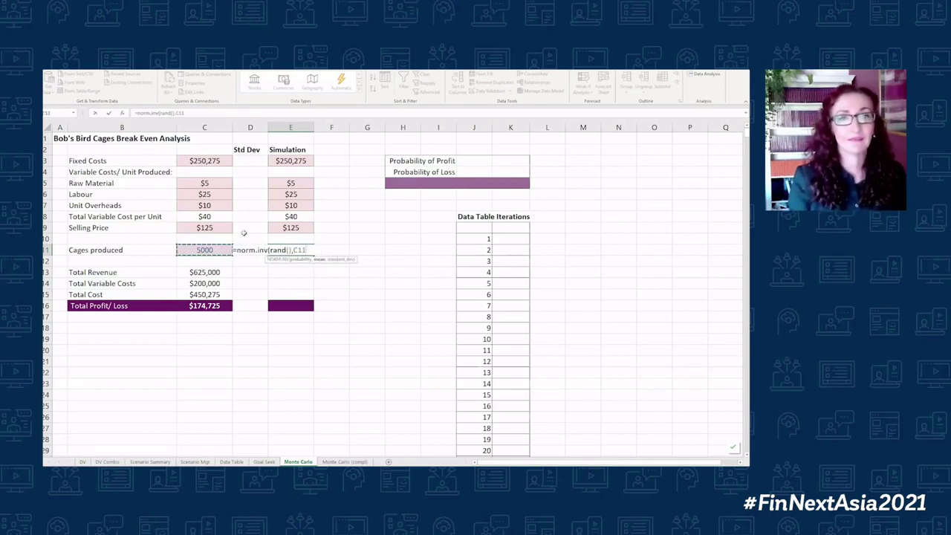
type(",")
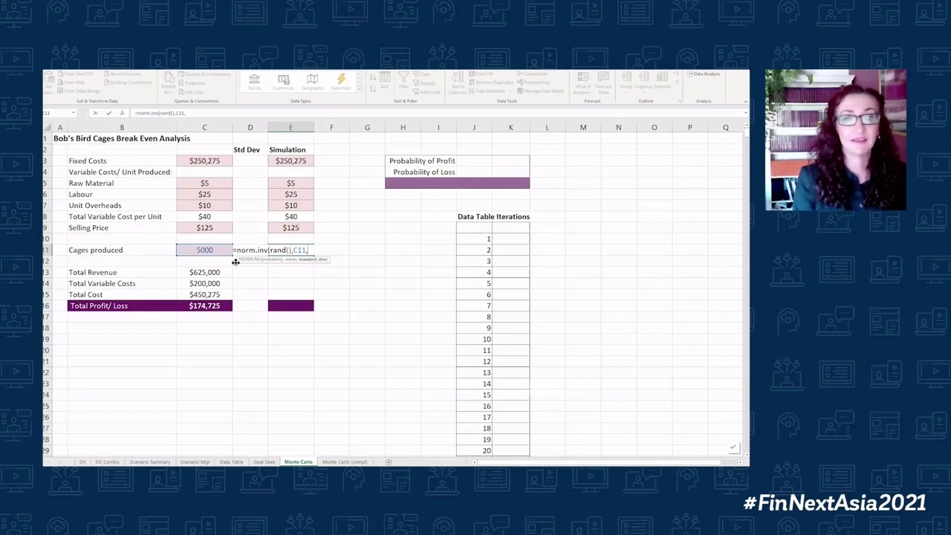
left_click(249, 247)
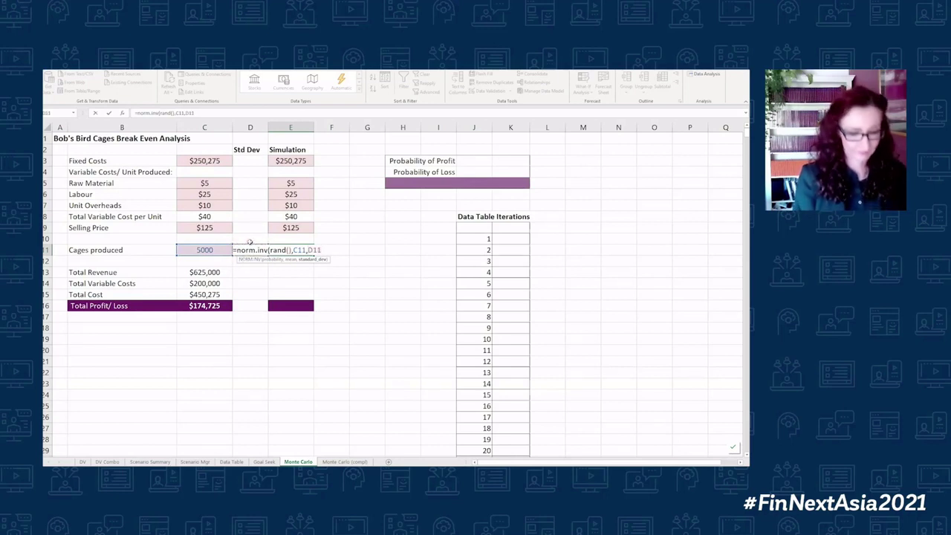
type(")")
key("Return")
key("Up")
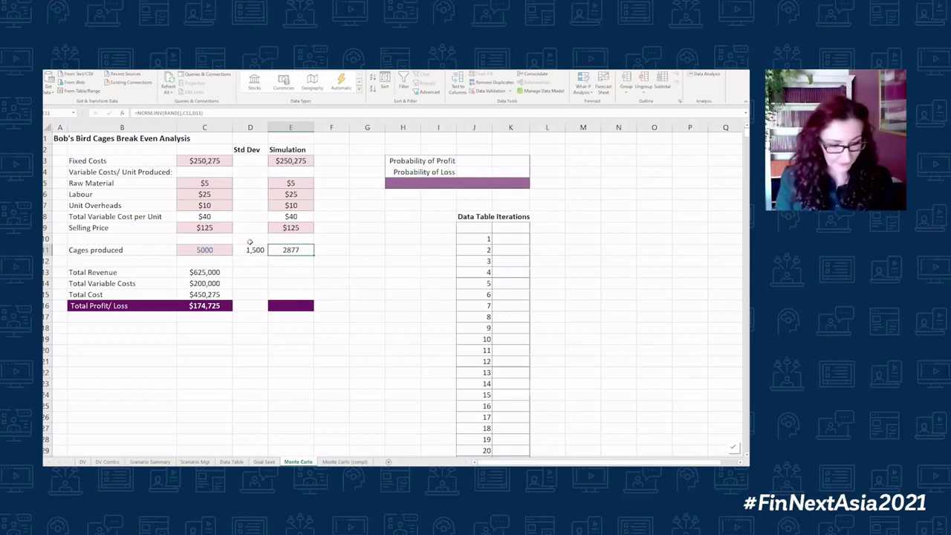
Recalculate the sheet several times to draw new simulated values for the cages produced in E11
key("F9")
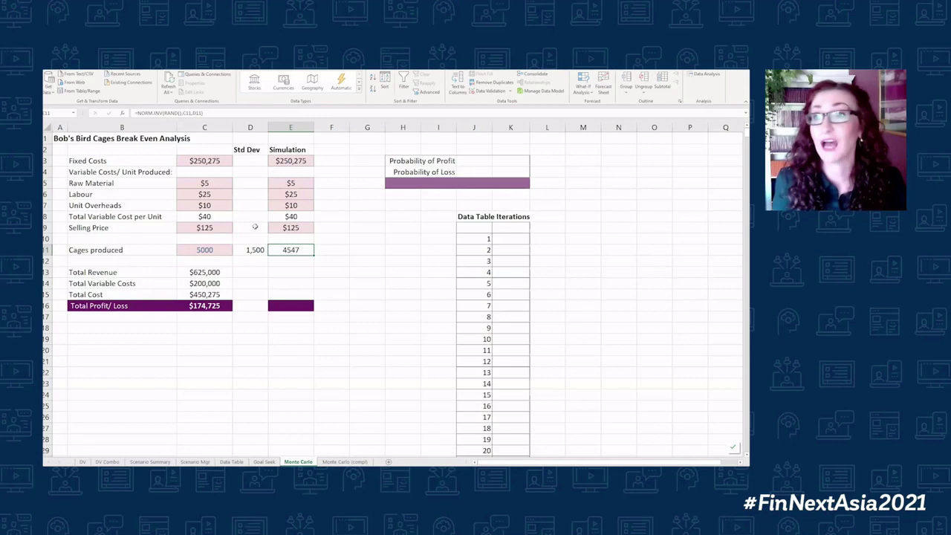
key("F9")
key("F9")
key("F9")
key("F9")
key("F9")
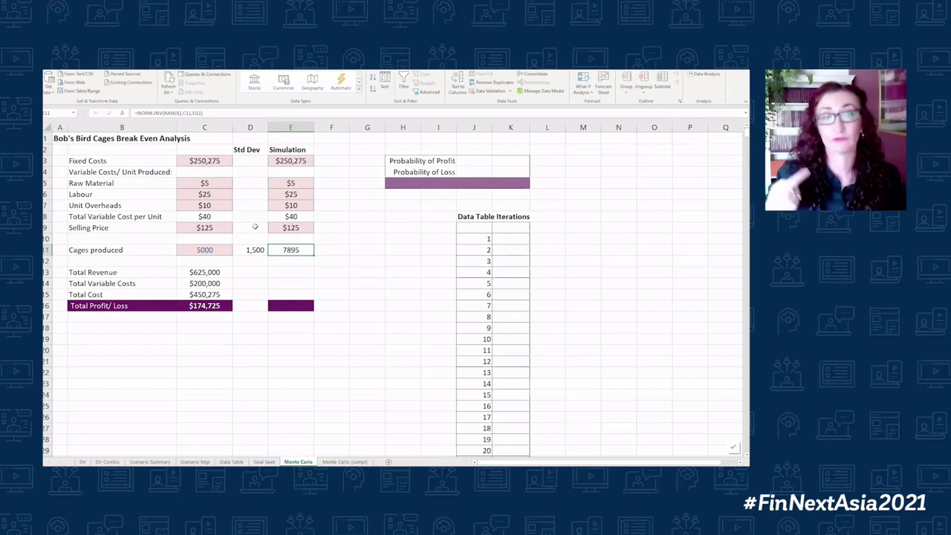
Copy the total revenue, variable costs, total cost and profit/loss formulas from C13:C16 into the Simulation column, E13:E16
left_click_drag(201, 273, 199, 304)
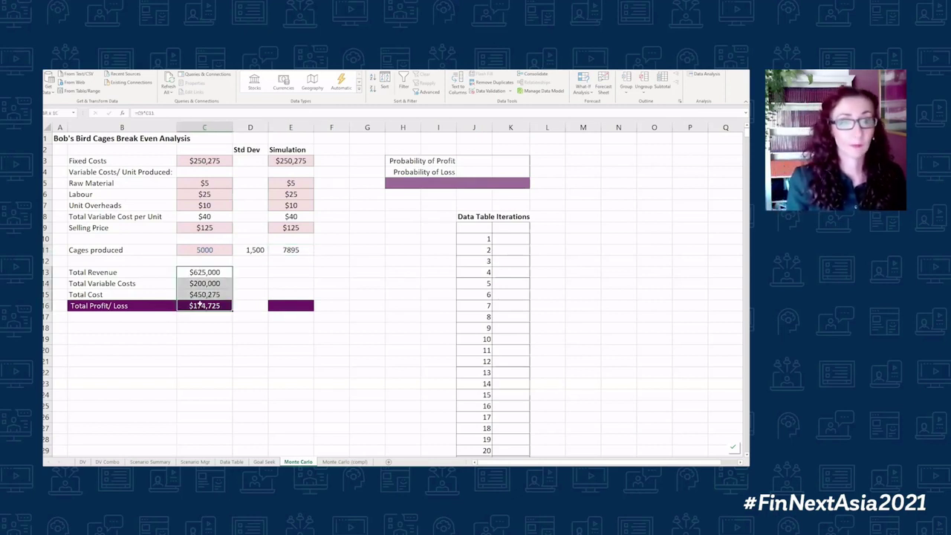
key("ctrl+c")
left_click(286, 272)
key("ctrl+v")
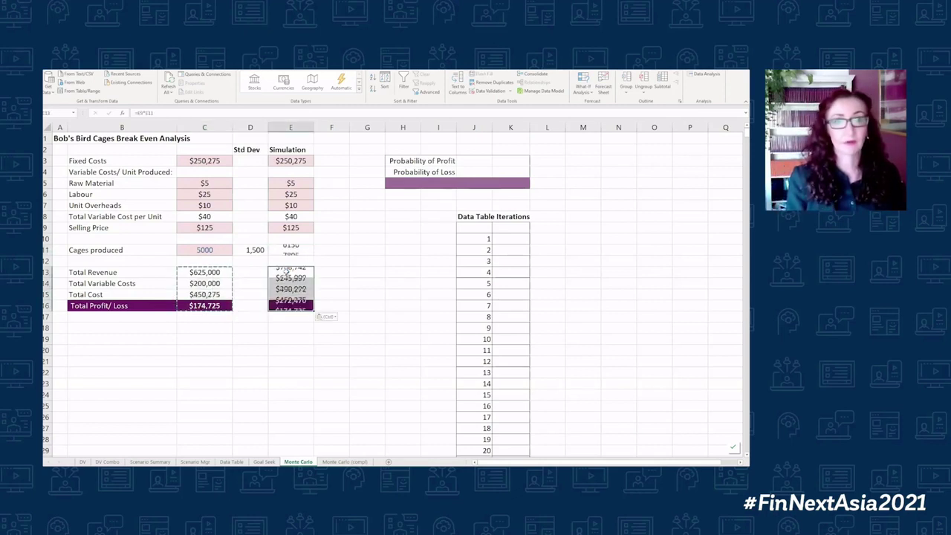
key("Escape")
Check the formulas in the Simulation column and recalculate repeatedly to see how the simulated total profit/loss in E16 varies
left_click(292, 251)
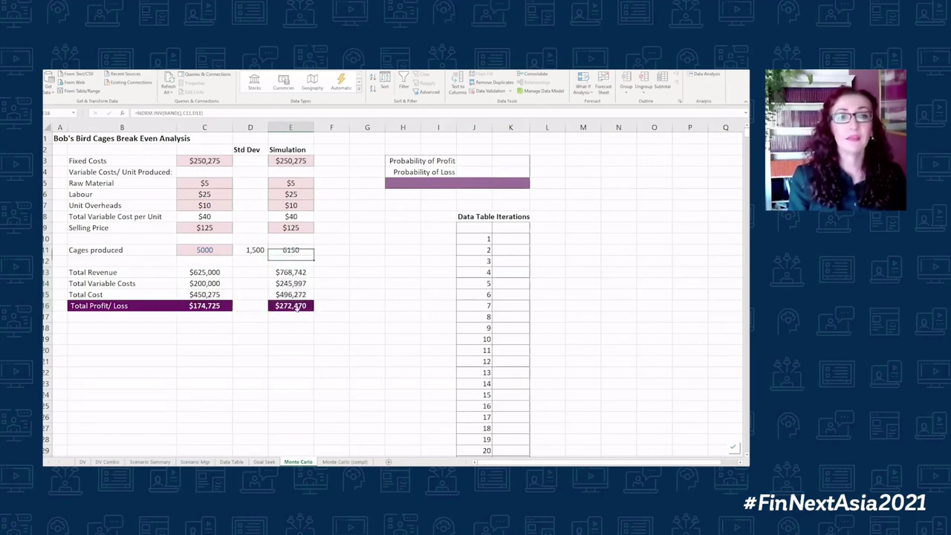
left_click(297, 273)
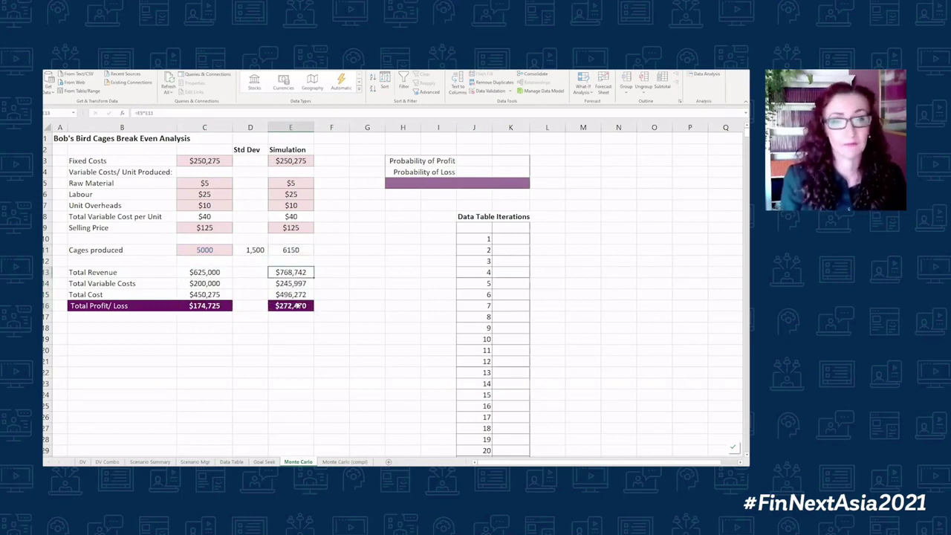
key("F9")
key("F9")
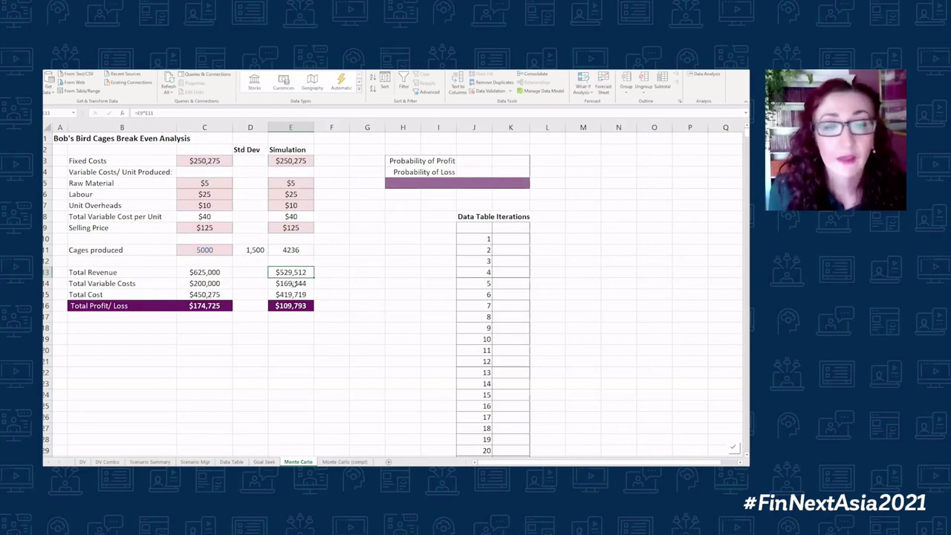
key("F9")
key("F9")
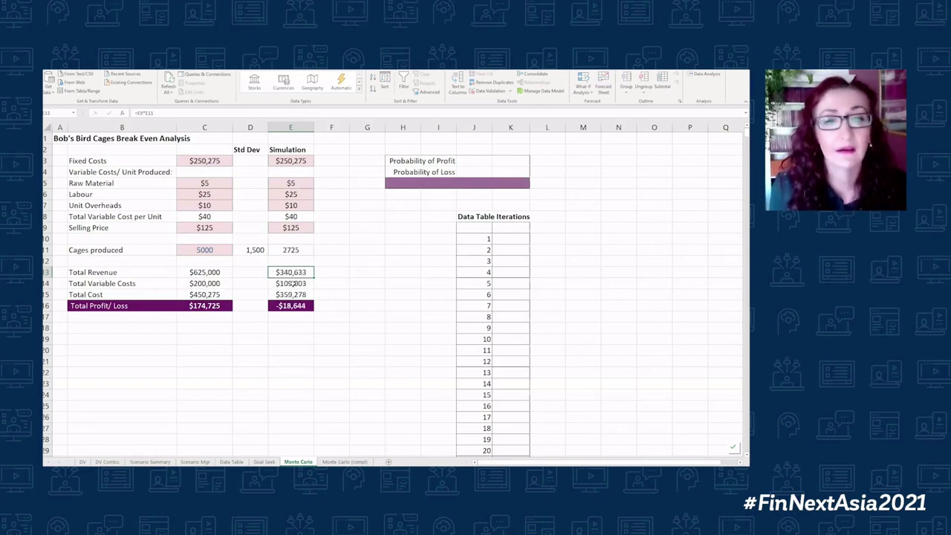
left_click(289, 306)
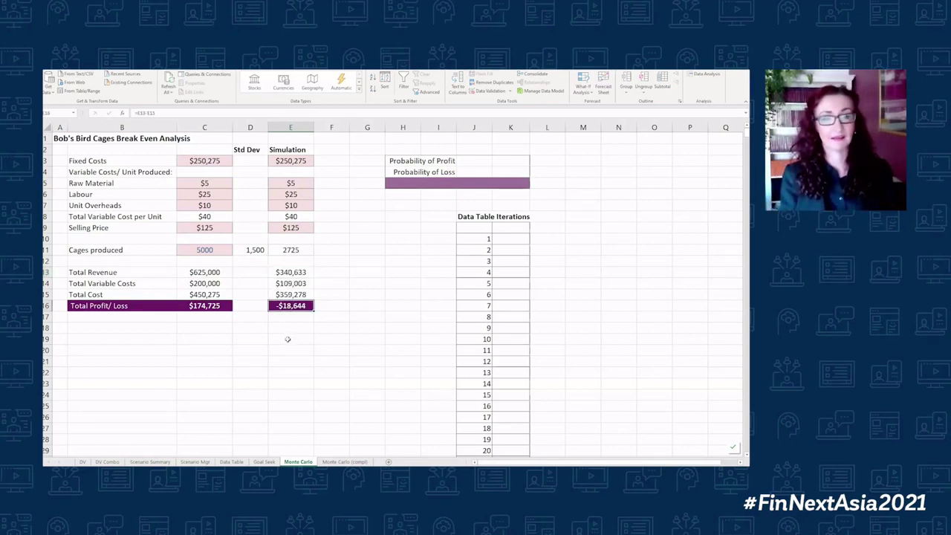
left_click(250, 272)
key("F9")
key("F9")
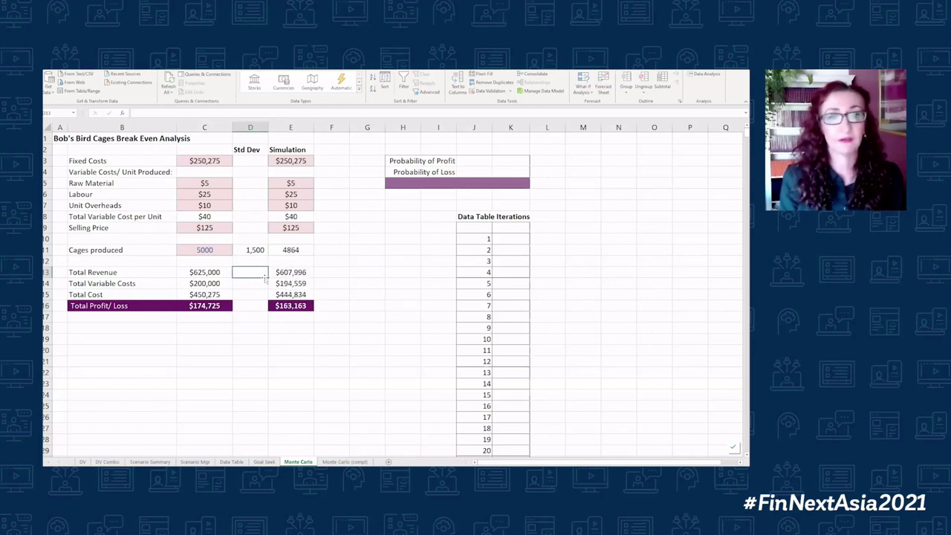
key("F9")
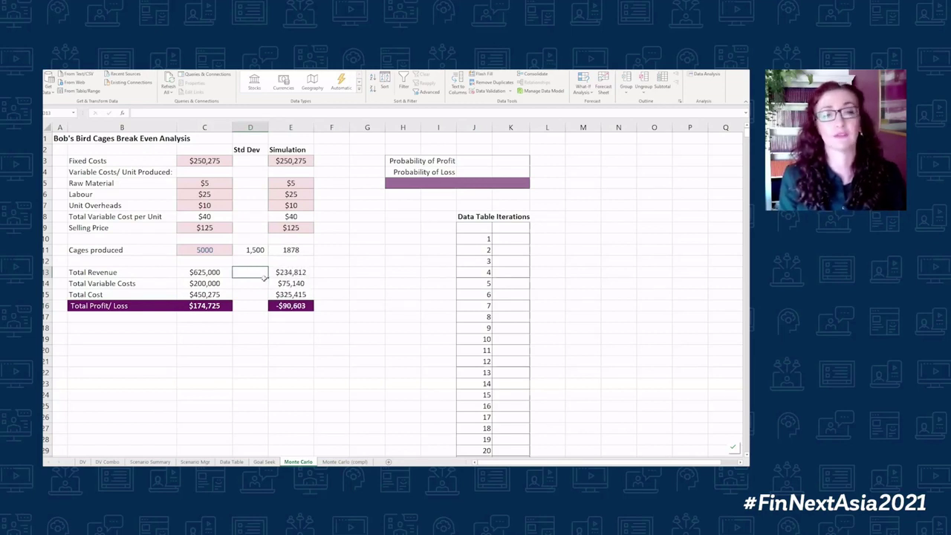
key("F9")
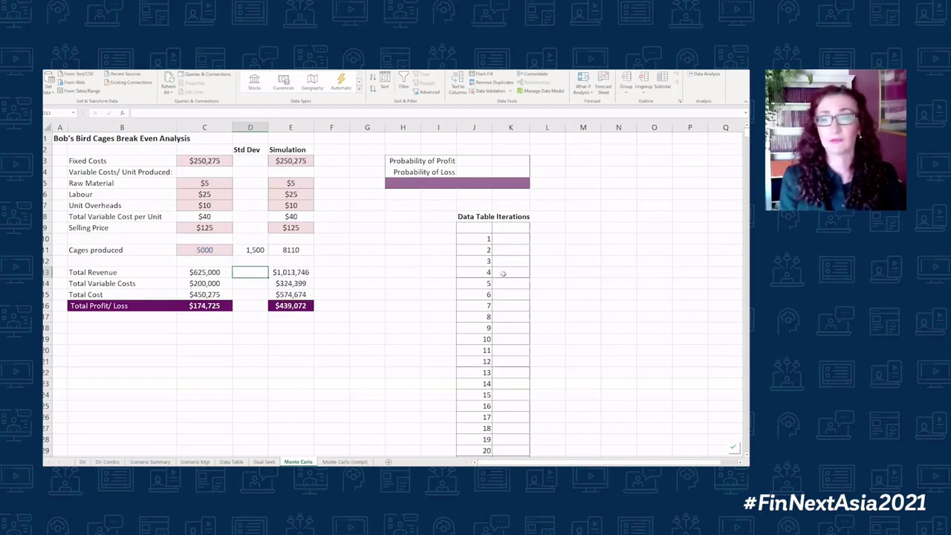
Check the extent of the Data Table Iterations list, and link its header cell K9 to the simulated total profit/loss with =E16
left_click(482, 240)
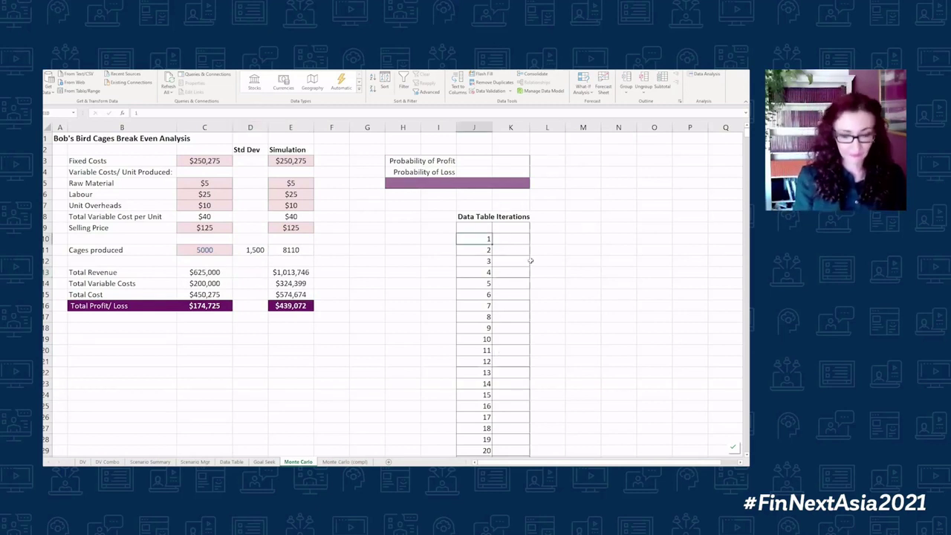
key("ctrl+Down")
key("ctrl+Up")
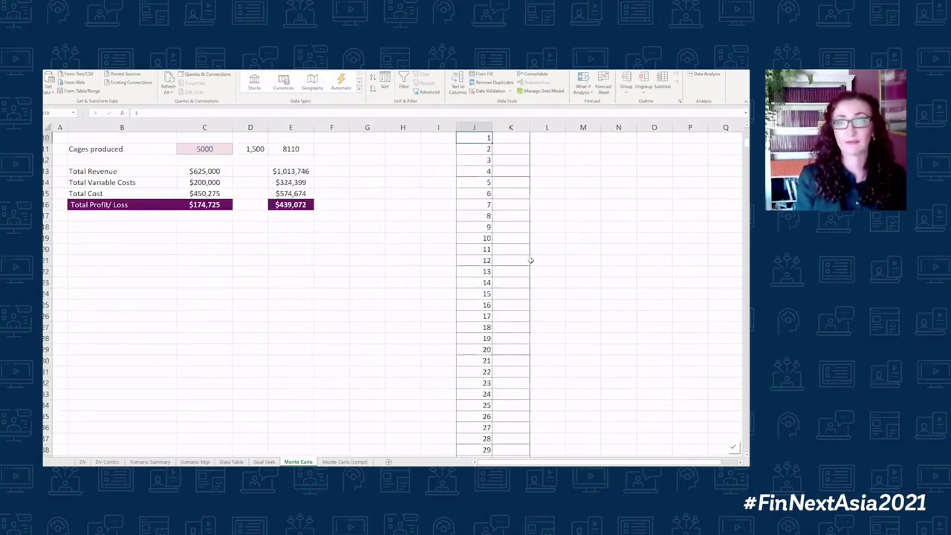
scroll(530, 260, "up", 1)
key("Right")
type("=")
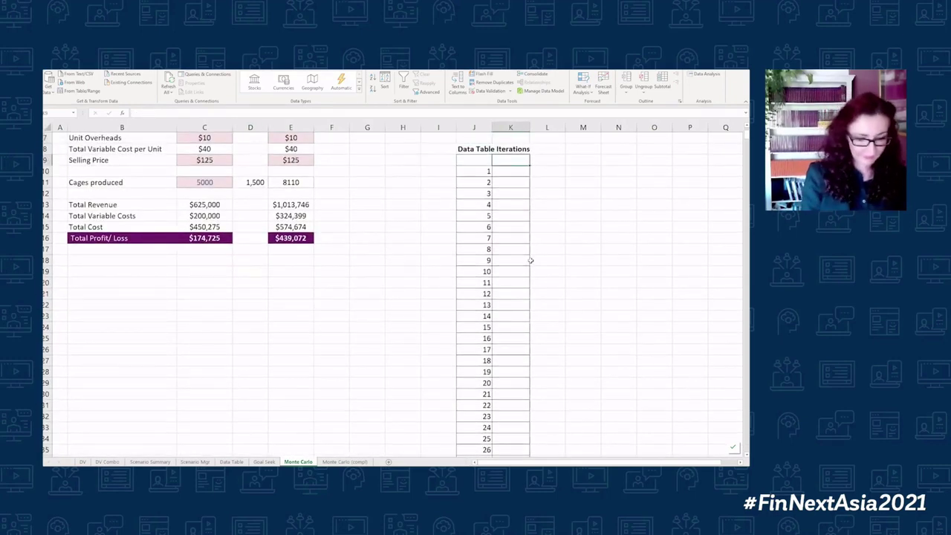
left_click(293, 238)
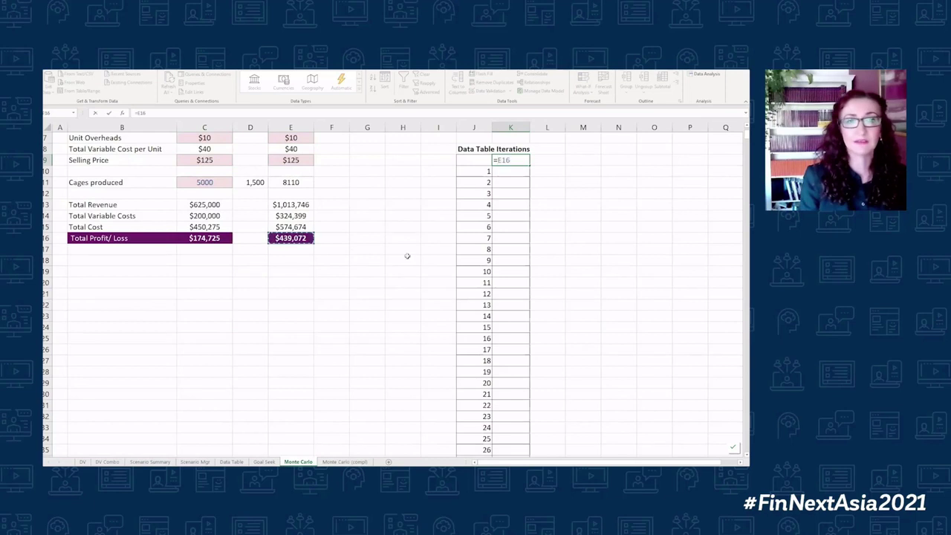
key("Return")
scroll(486, 208, "up", 2)
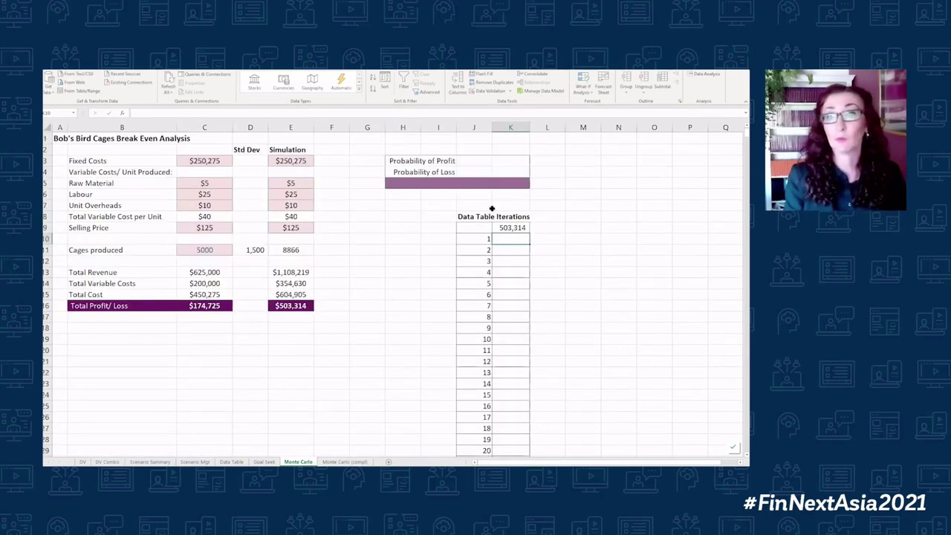
Create a What-If data table over the iterations range J9:K1009, with the empty cell M9 as its row input cell
left_click(483, 227)
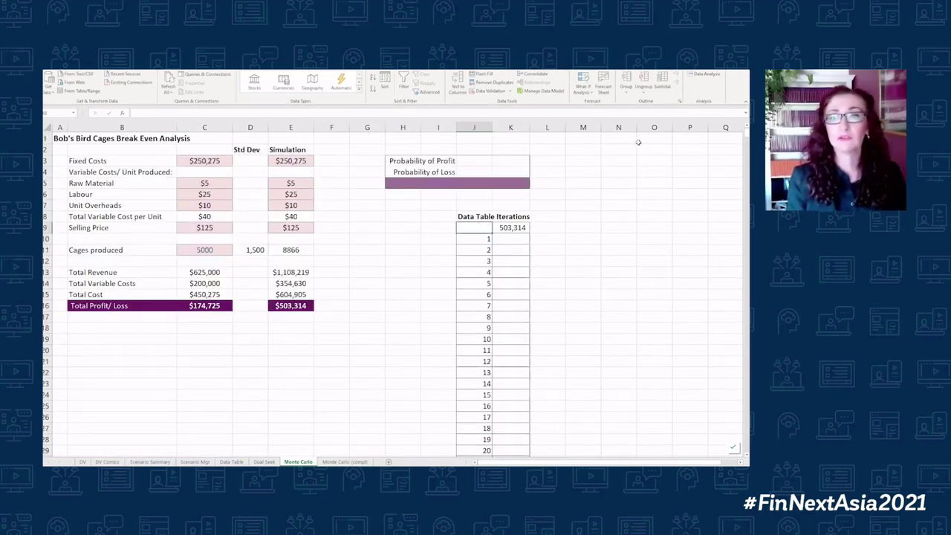
key("shift+Right")
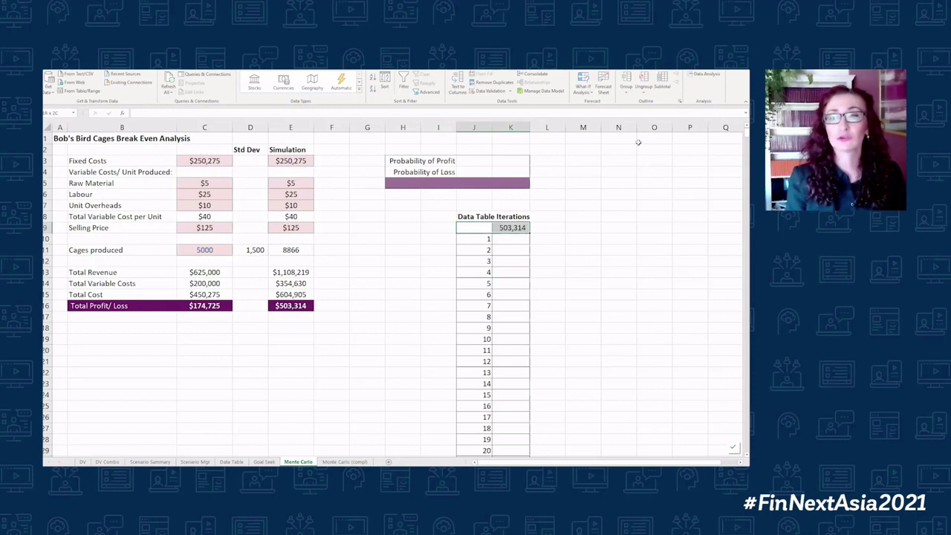
key("shift+Down")
key("shift+Down")
key("ctrl+shift+Down")
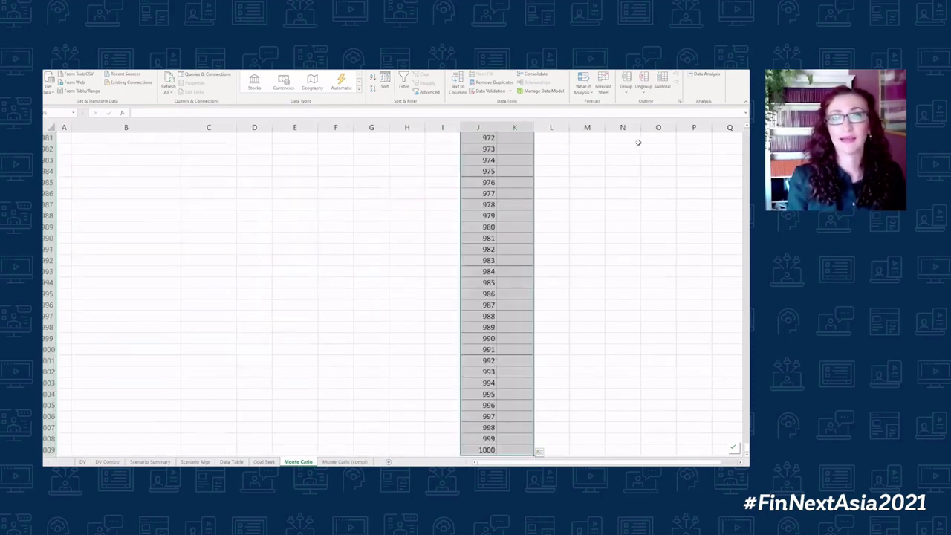
left_click_drag(739, 448, 738, 132)
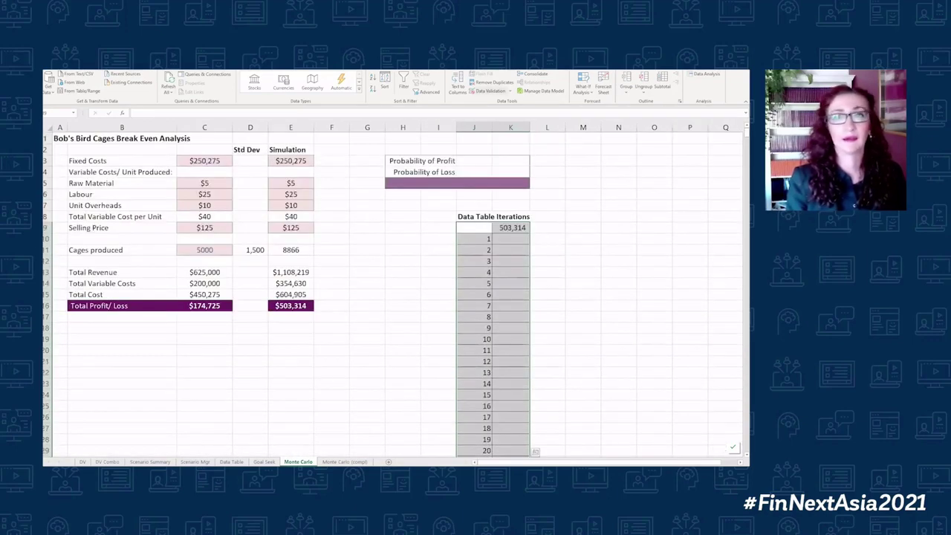
left_click(585, 84)
left_click(599, 125)
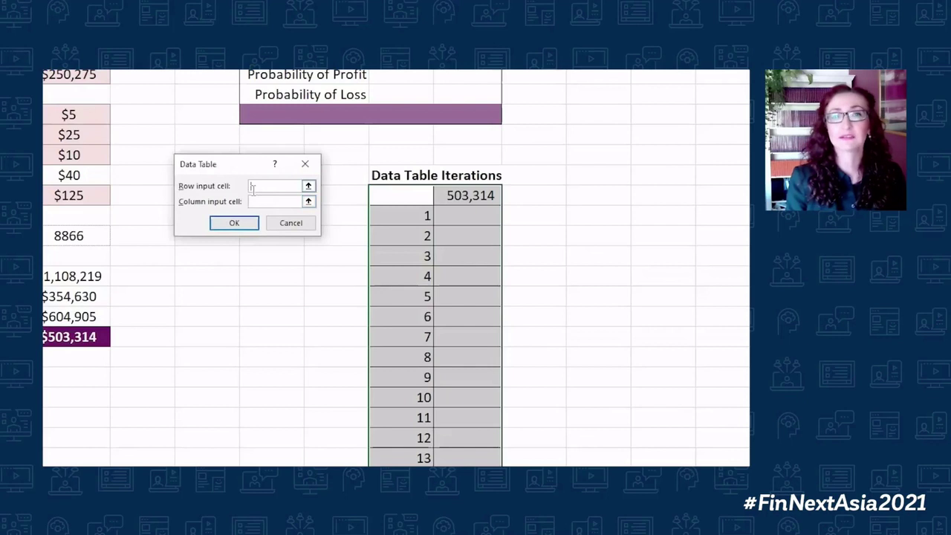
left_click(608, 196)
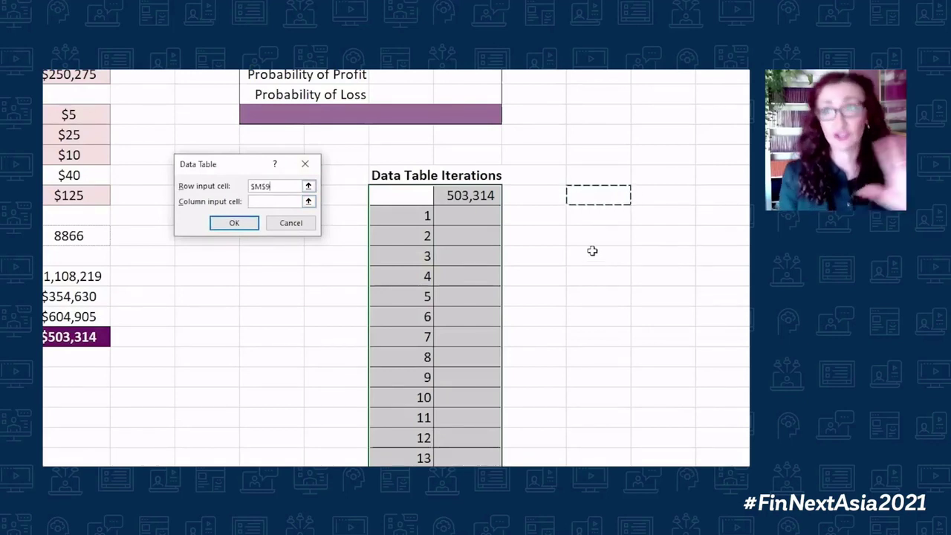
left_click(251, 225)
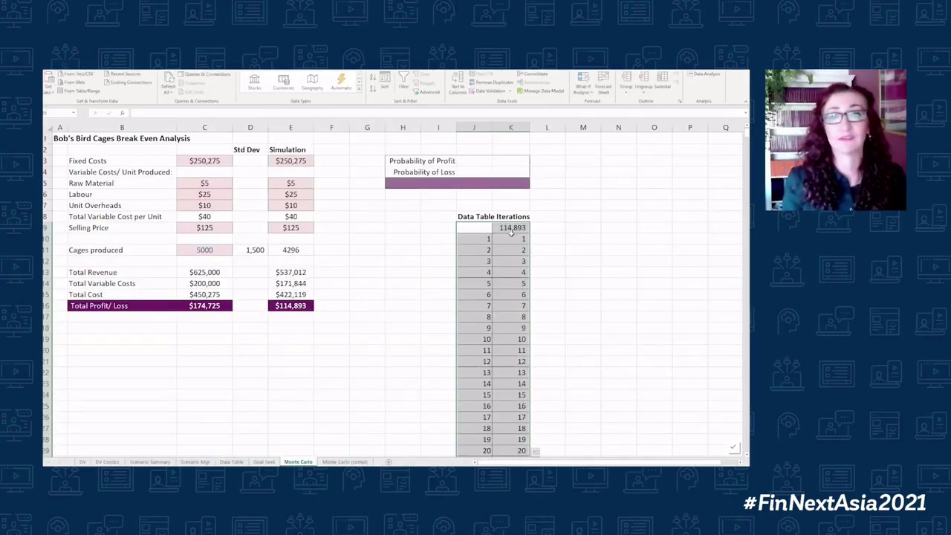
Create a What-If data table over the iterations range with the empty cell M8 as column input cell, and check its results through iteration 1000
left_click(582, 88)
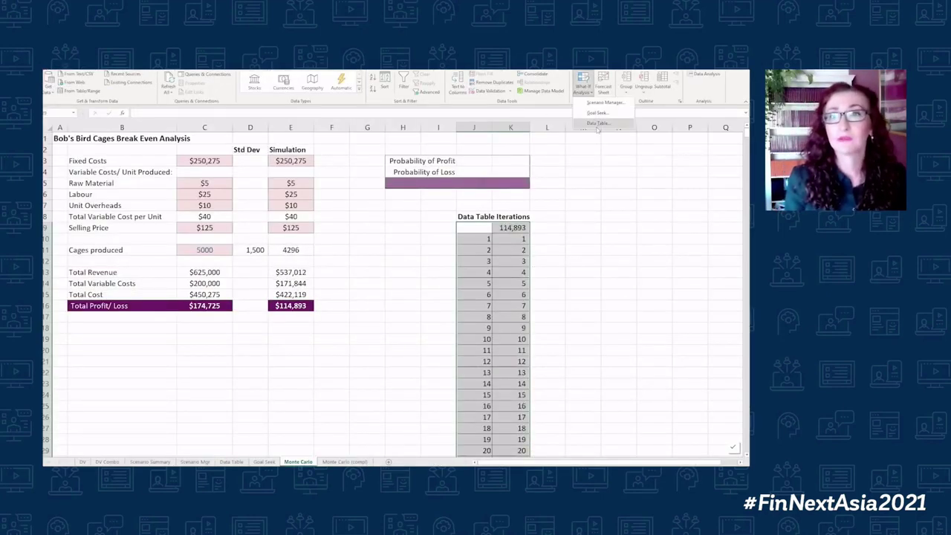
left_click(597, 123)
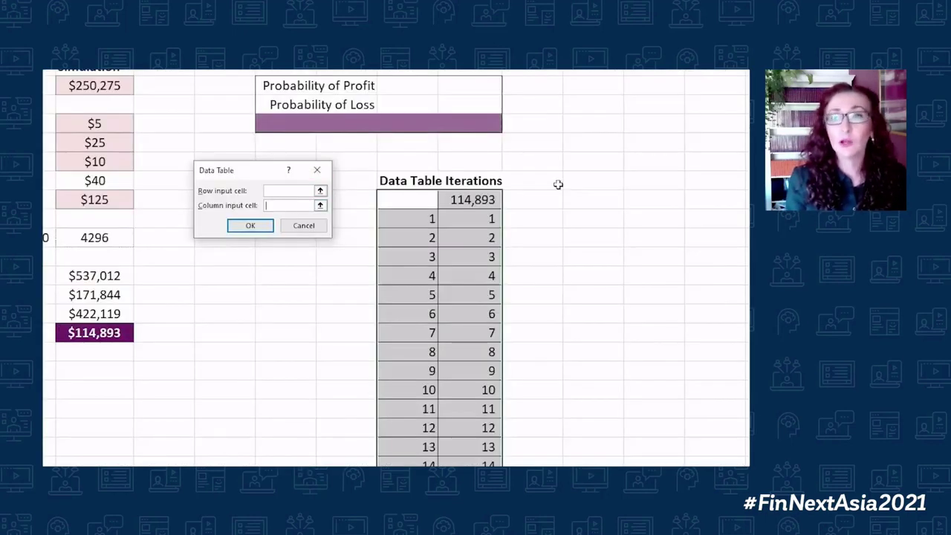
left_click(583, 184)
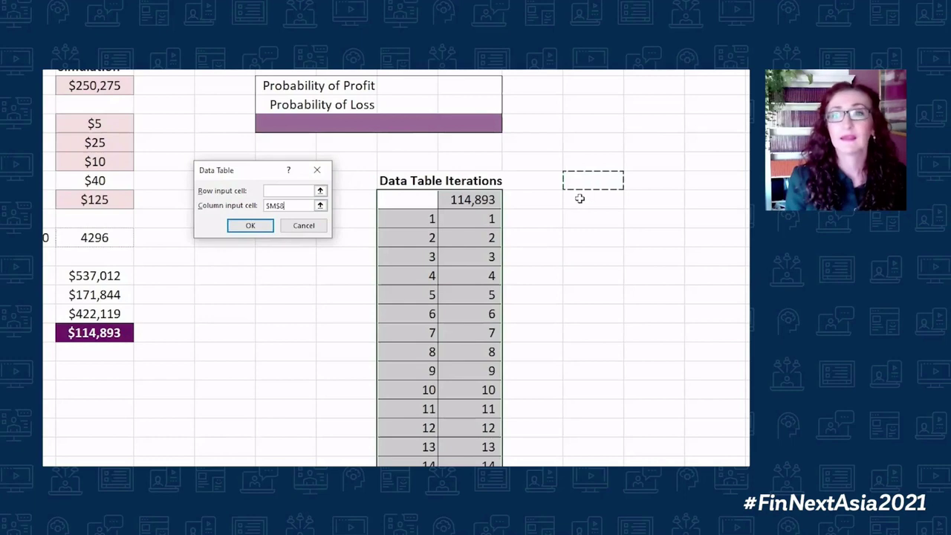
left_click(248, 225)
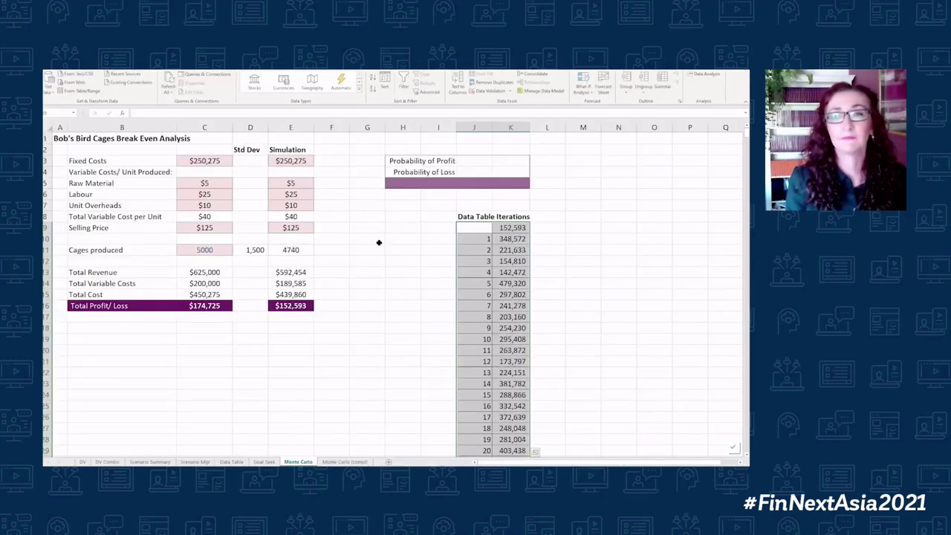
left_click(499, 250)
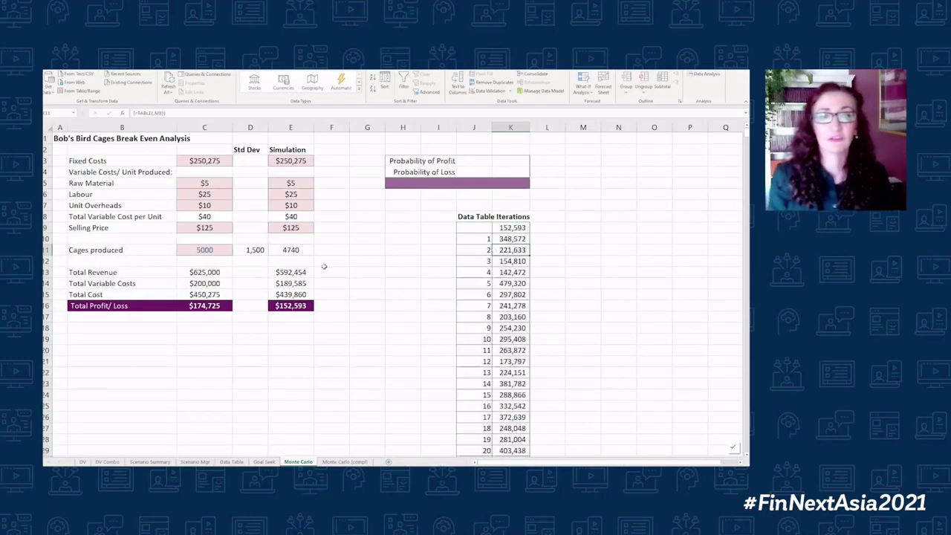
key("ctrl+Down")
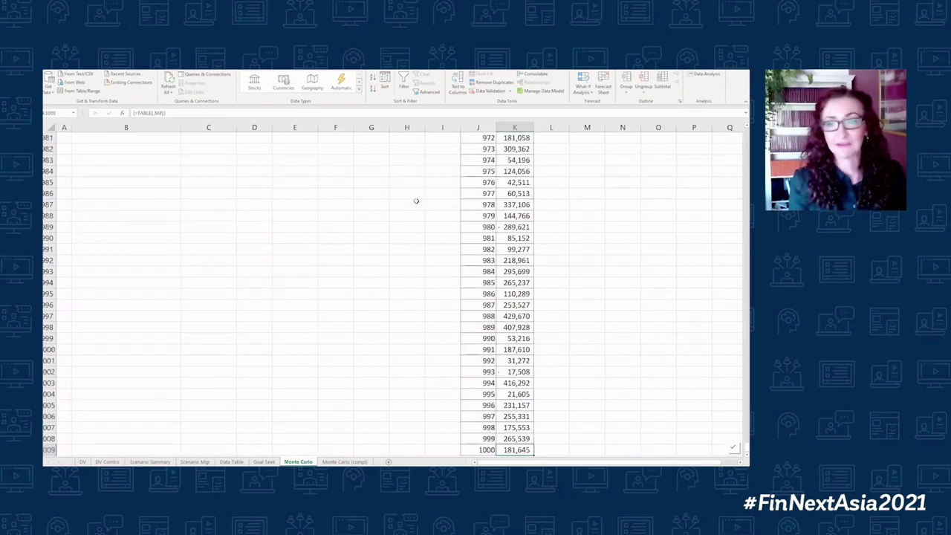
key("ctrl+Up")
Insert the recommended line chart from the data table range J9:K1009
key("Left")
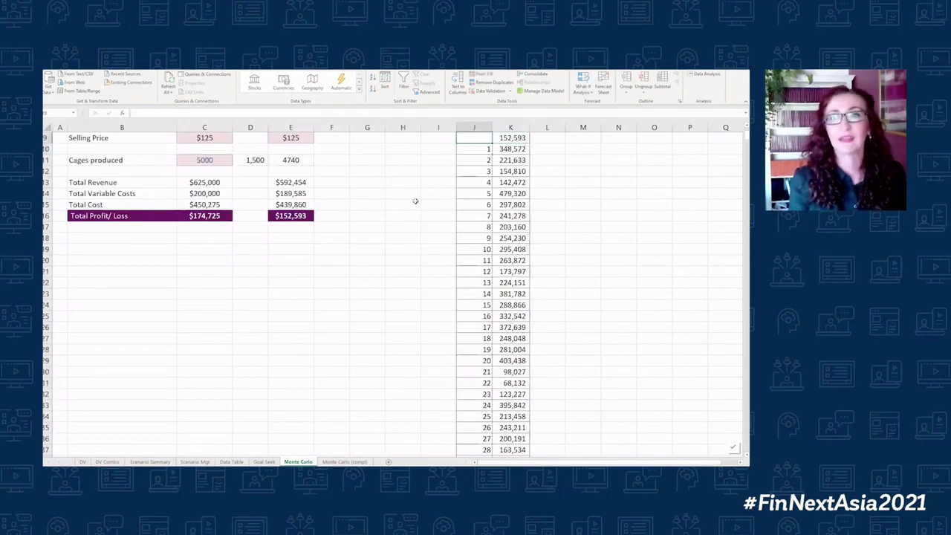
key("ctrl+shift+Right")
key("ctrl+shift+Down")
key("alt+n")
left_click(347, 82)
left_click(312, 226)
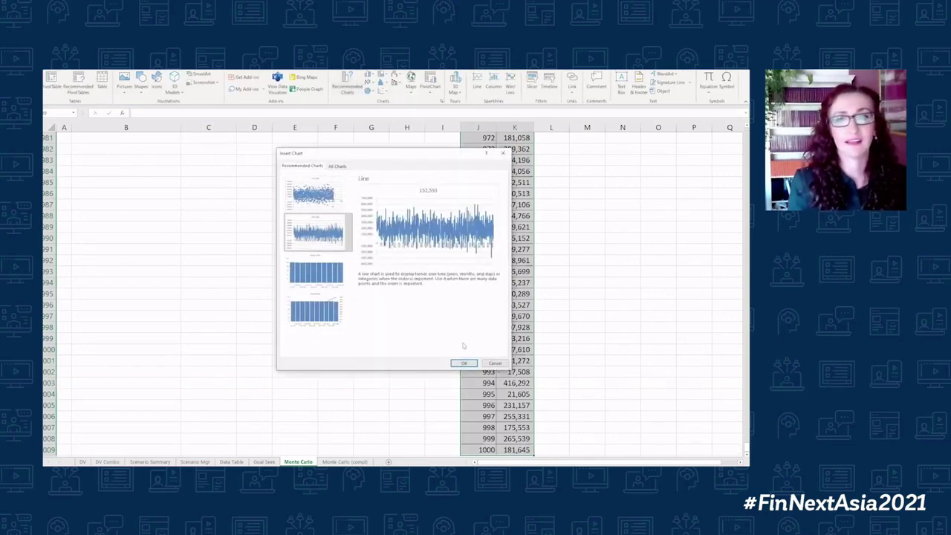
left_click(462, 362)
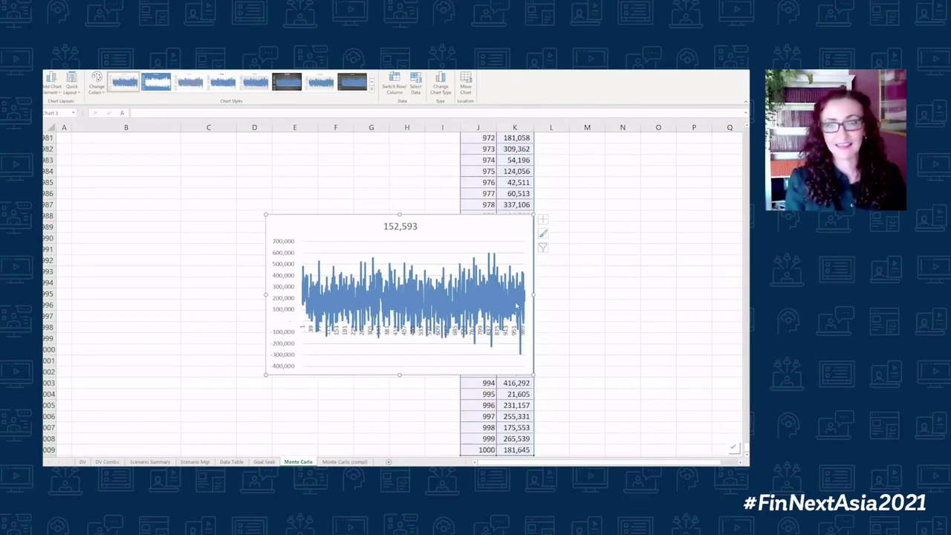
Change the line chart of simulated profits and losses to a Histogram
right_click(484, 229)
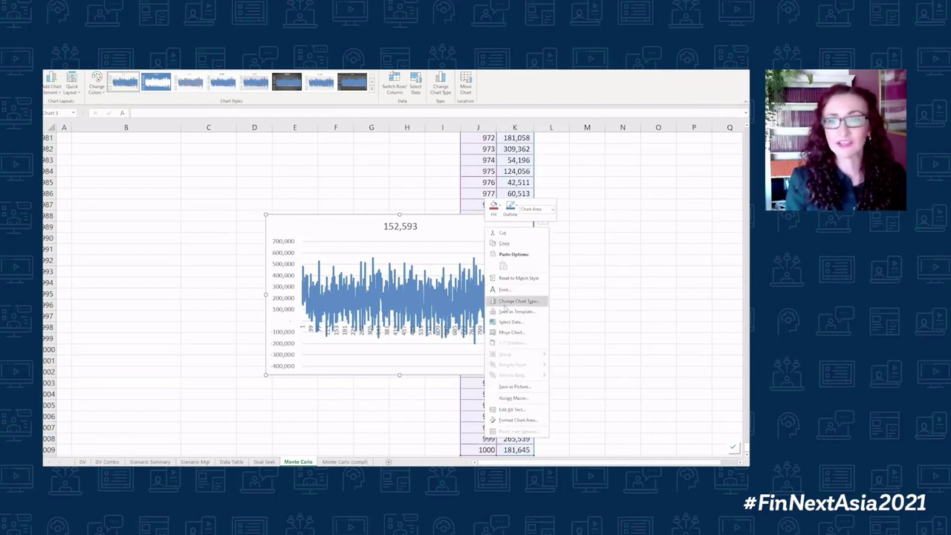
left_click(505, 307)
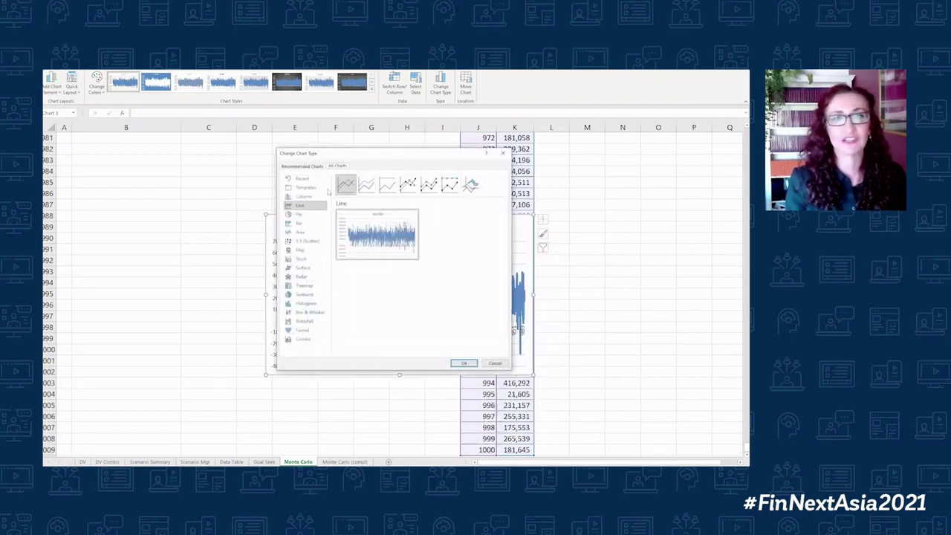
left_click(306, 303)
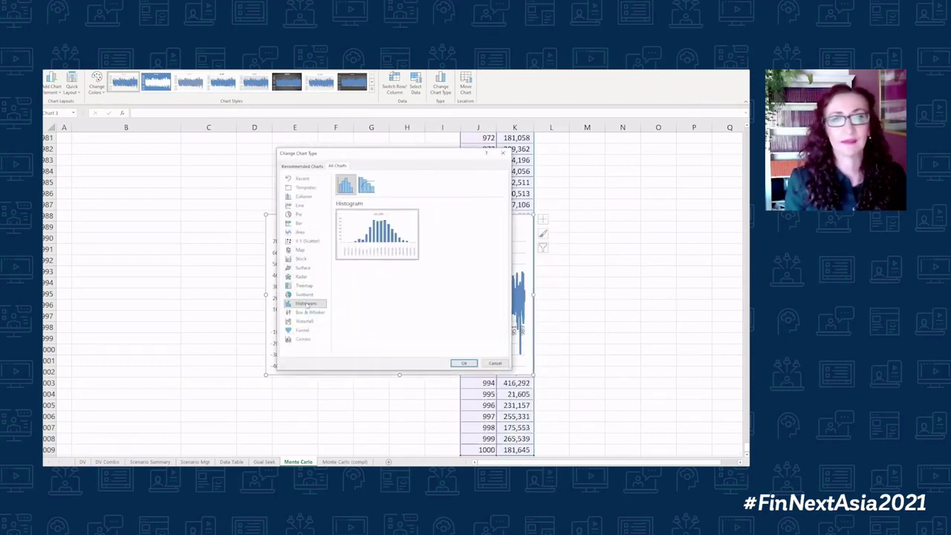
left_click(463, 363)
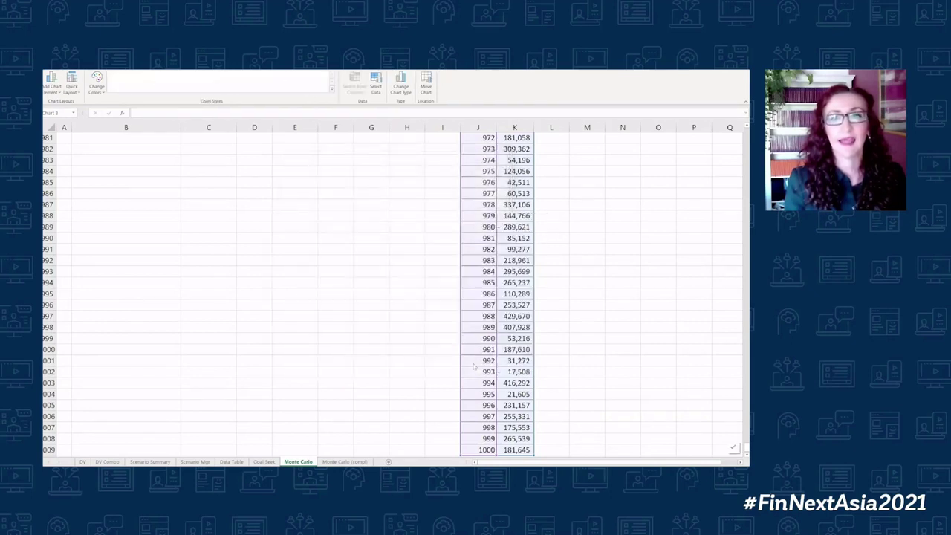
Delete the histogram's title and horizontal axis labels, and recolour its bars orange
left_click(400, 232)
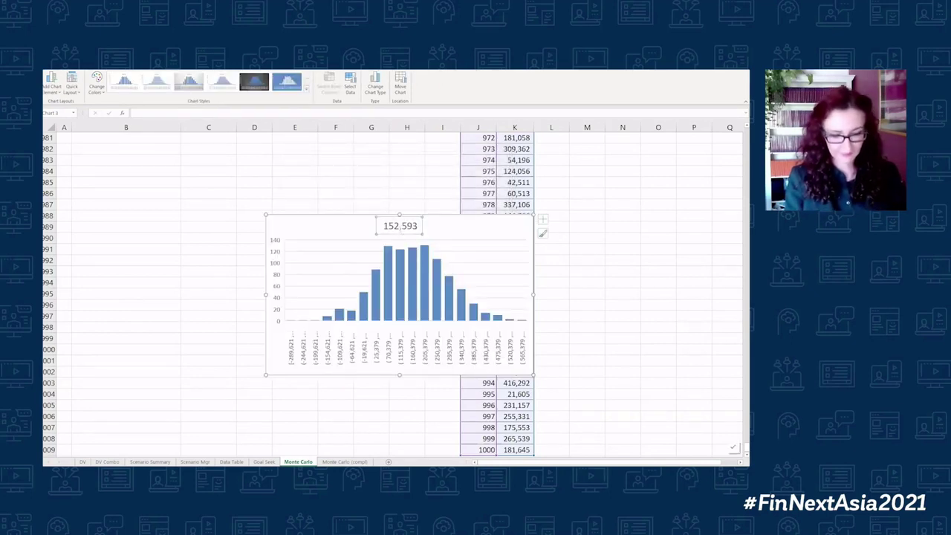
key("Delete")
left_click(379, 346)
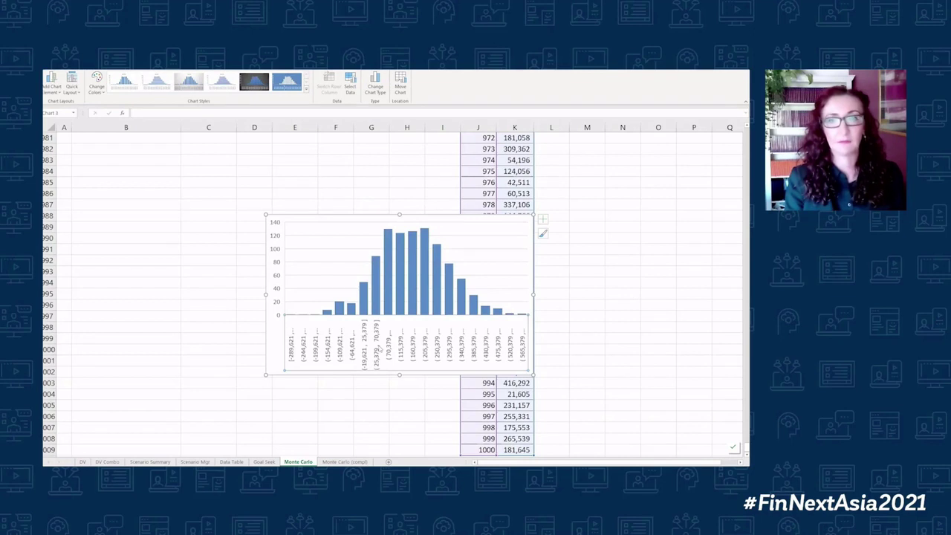
key("Delete")
left_click(96, 83)
left_click(118, 149)
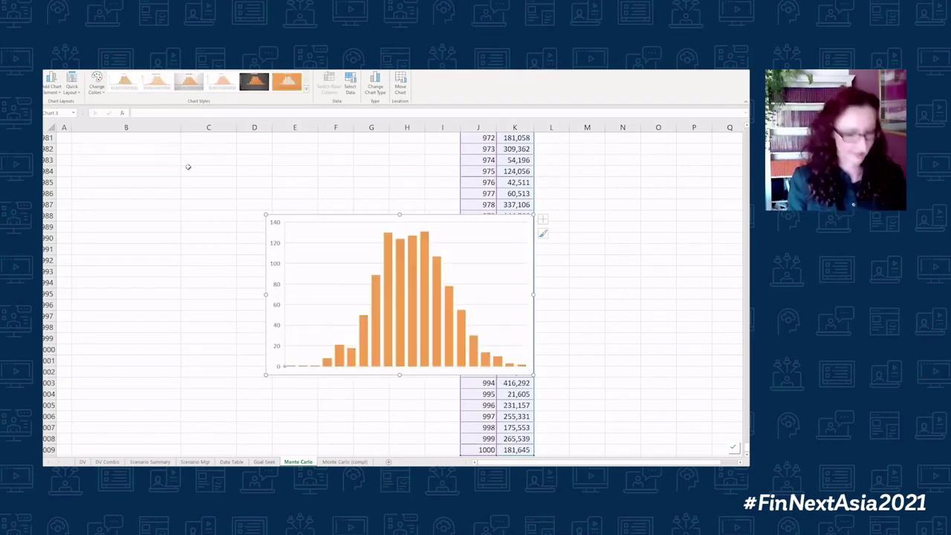
Move the histogram from the end of the iterations list to cell B18, below the Total Profit/Loss row
key("Delete")
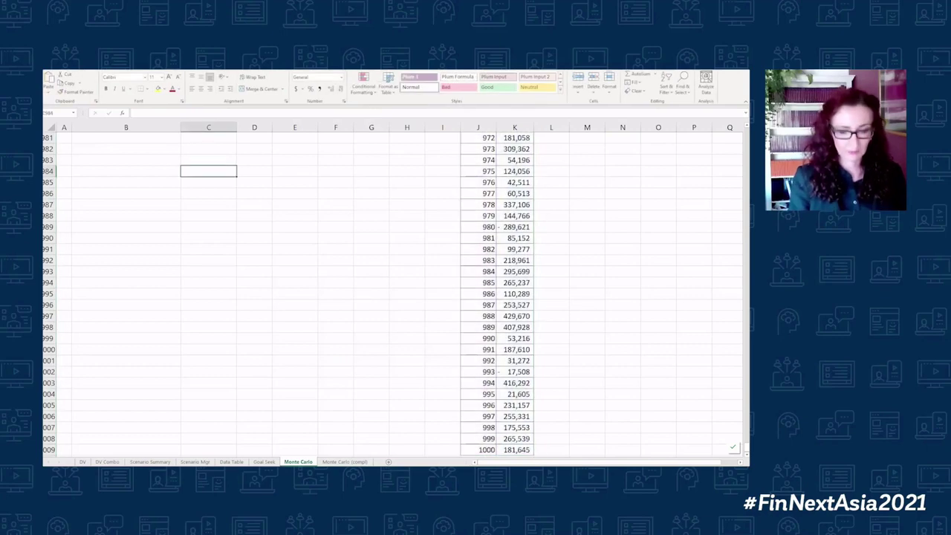
key("ctrl+Up")
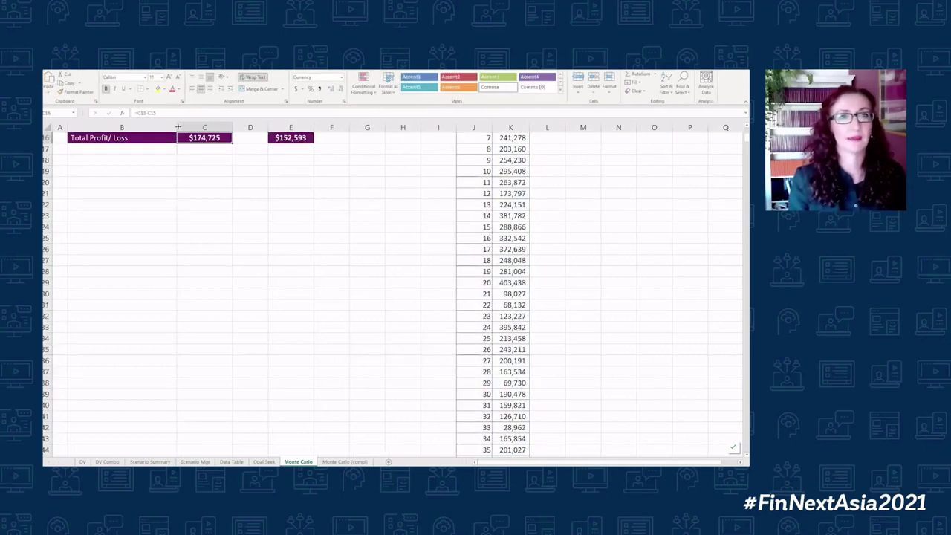
scroll(191, 265, "up", 5)
left_click_drag(127, 336, 129, 324)
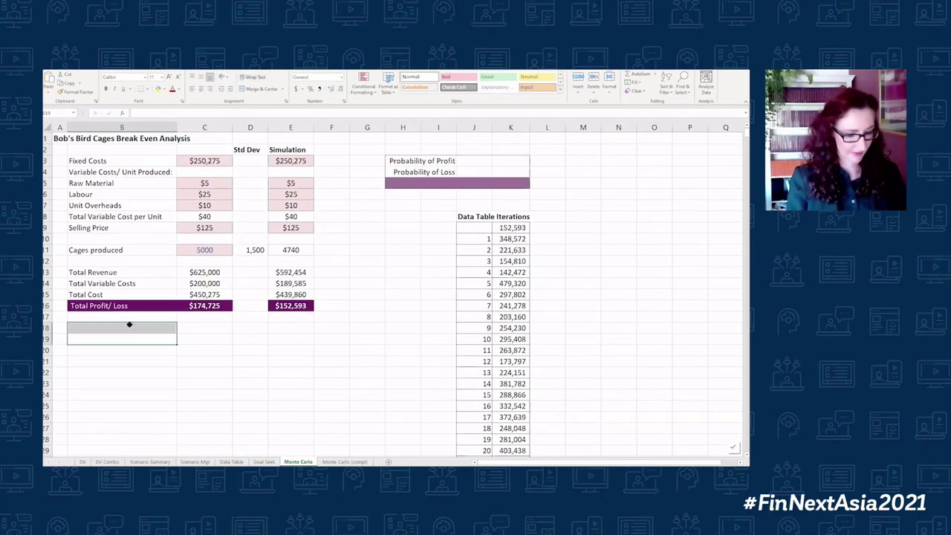
key("ctrl+z")
Recalculate the worksheet several times to see how the histogram and the simulated results vary
scroll(170, 298, "down", 1)
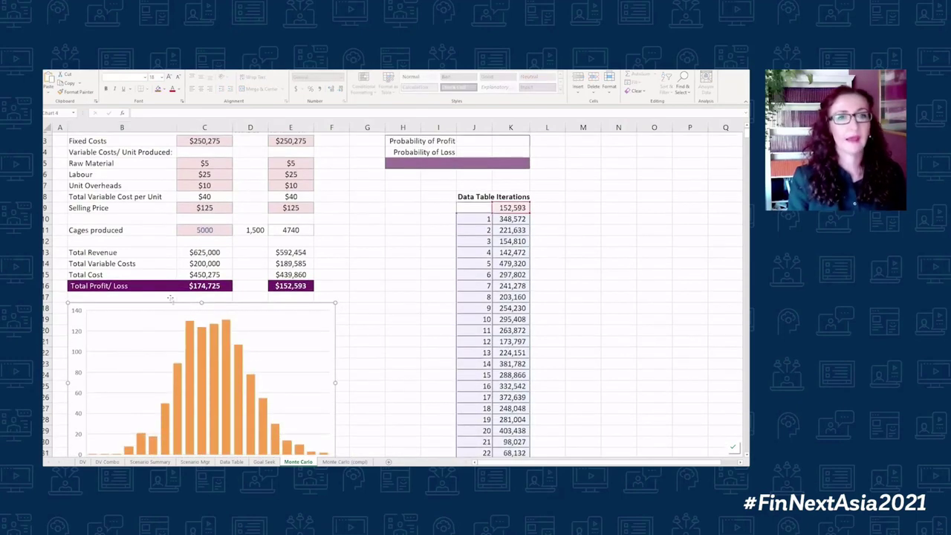
scroll(170, 298, "down", 2)
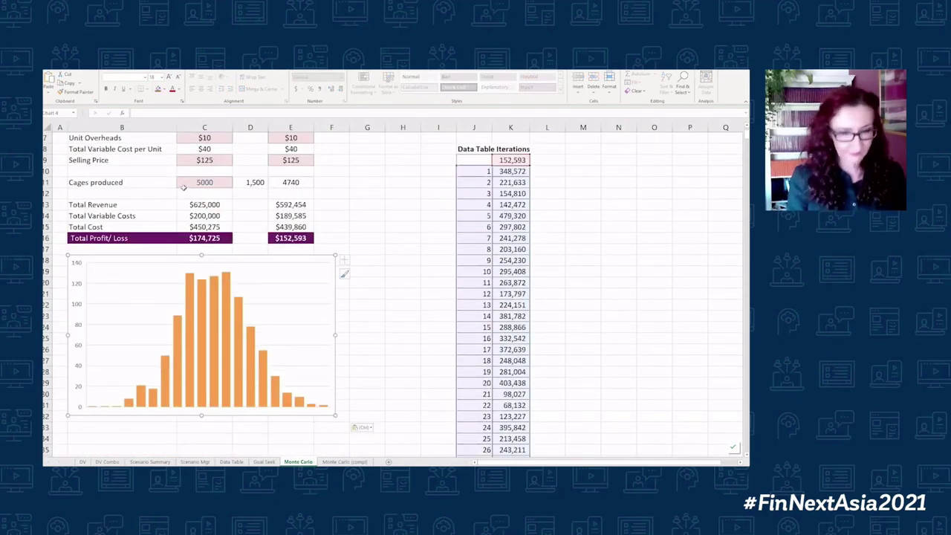
left_click(356, 251)
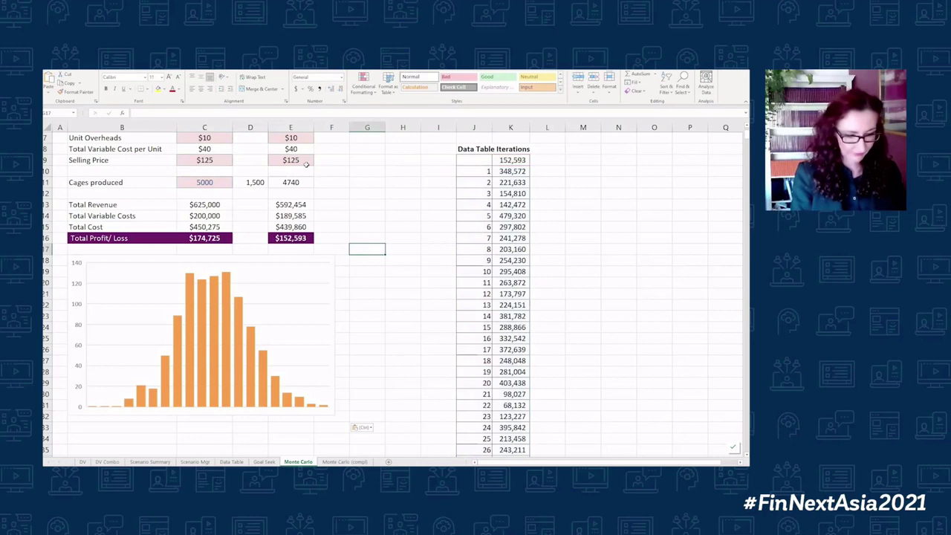
key("F9")
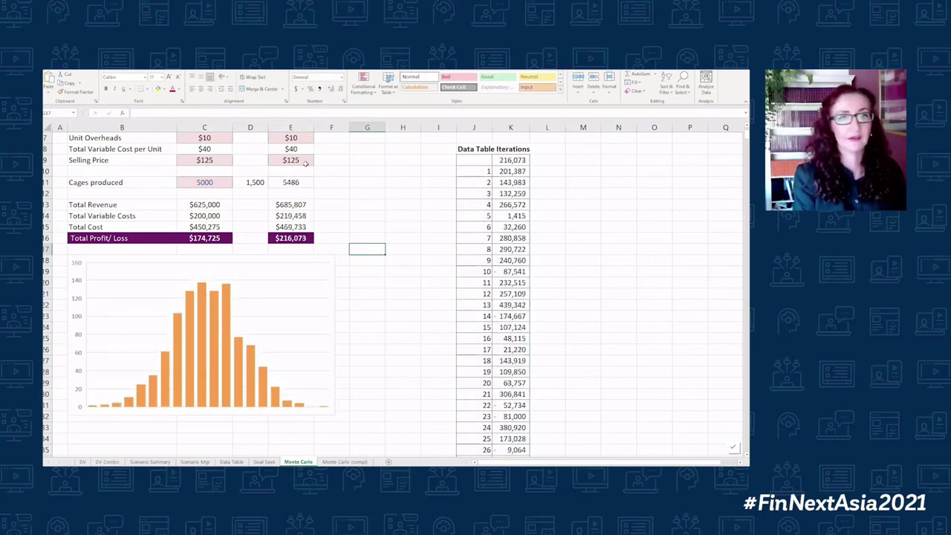
key("F9")
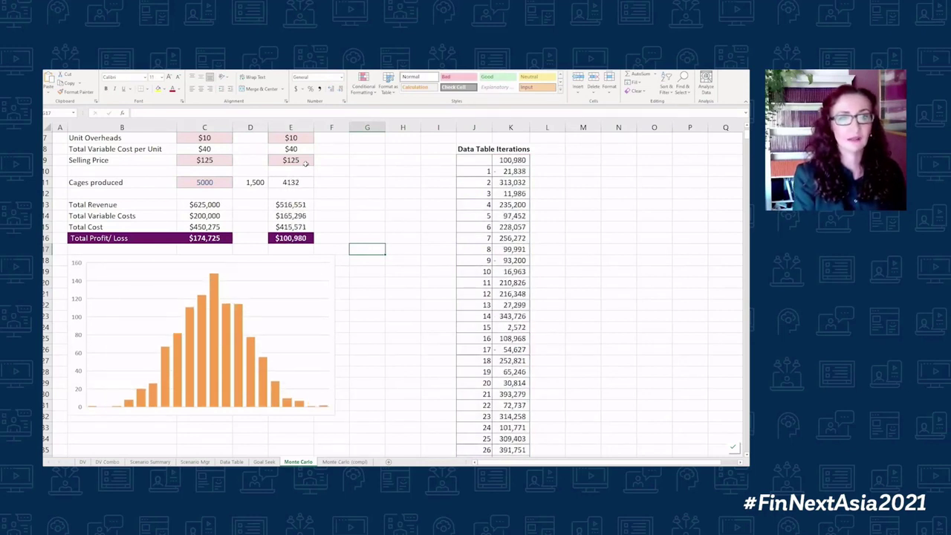
key("F9")
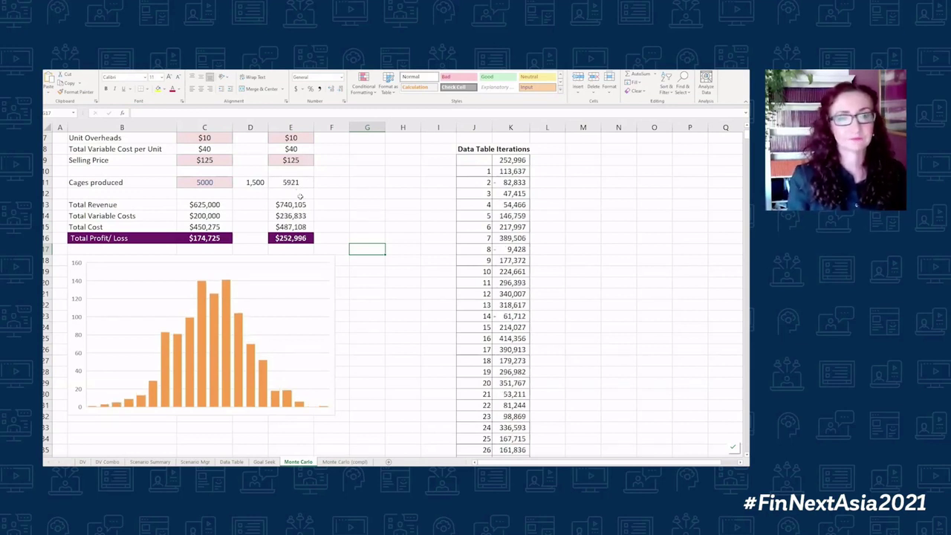
Enter =RANDBETWEEN(C11-D11,C11+D11) in cell F11, beside the simulated Cages produced value, as an alternative random generator
scroll(298, 191, "up", 2)
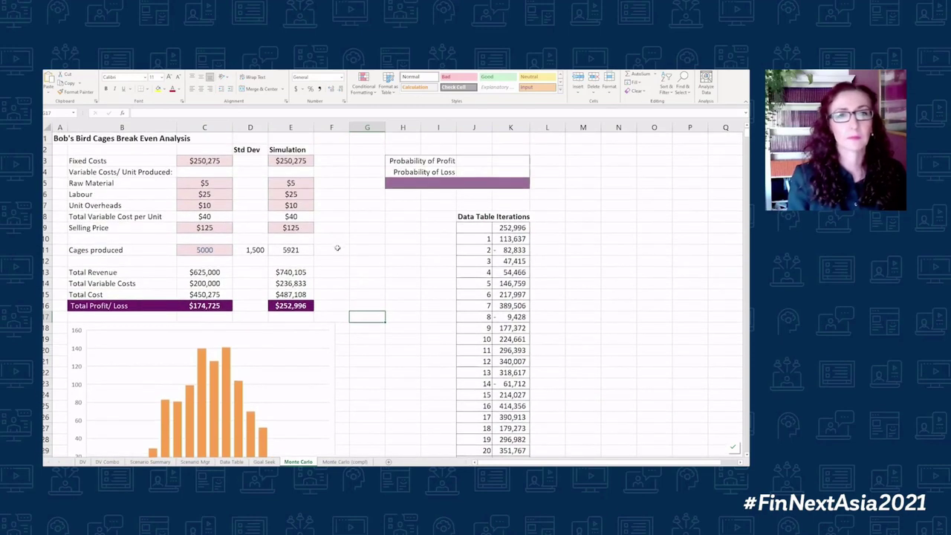
left_click(337, 248)
type("=rand")
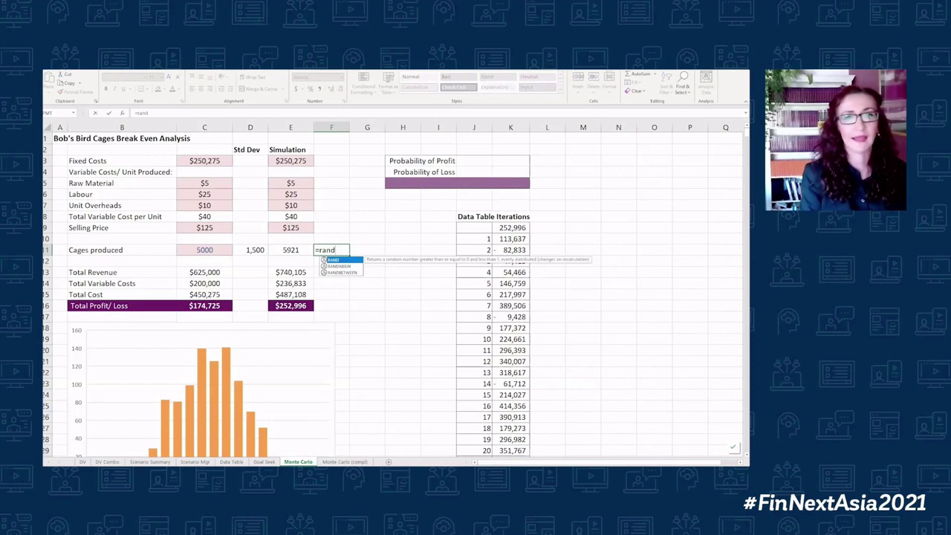
type("between")
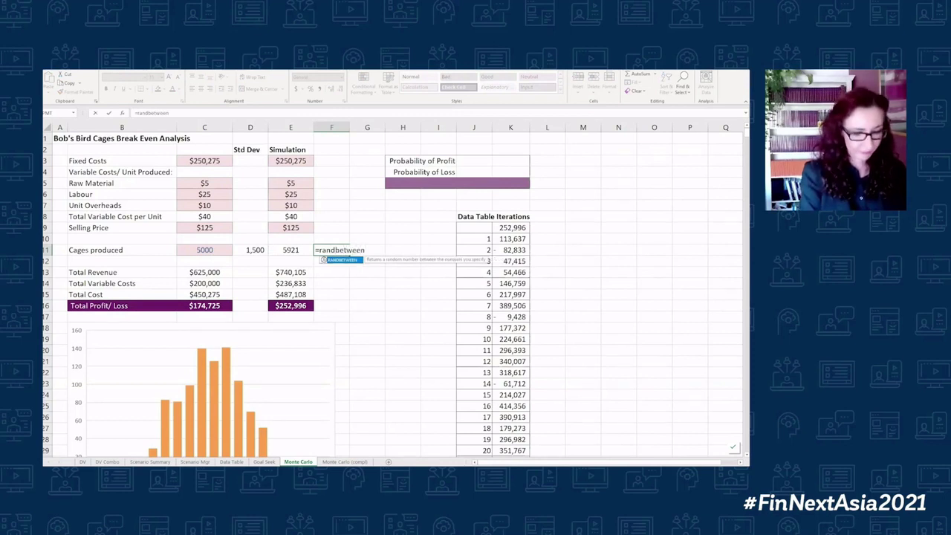
type("(")
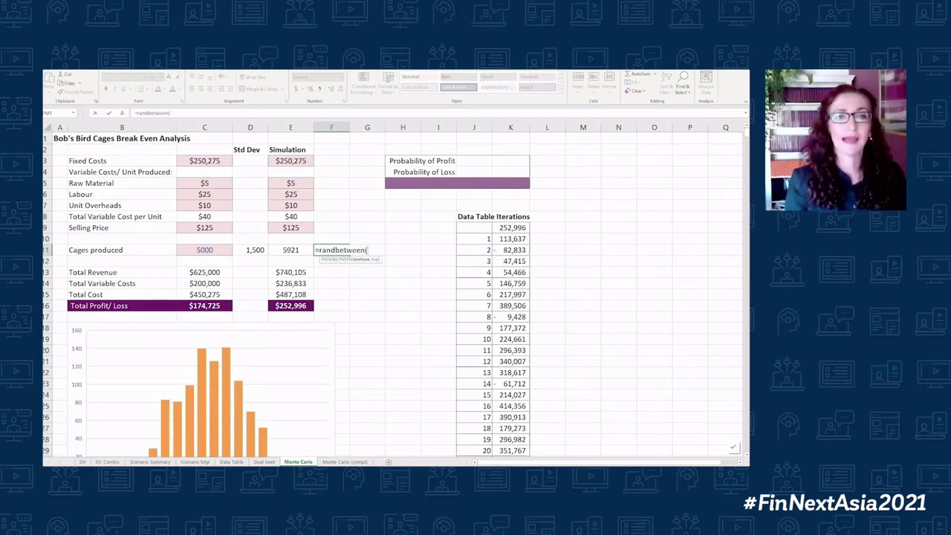
left_click(219, 250)
type("-")
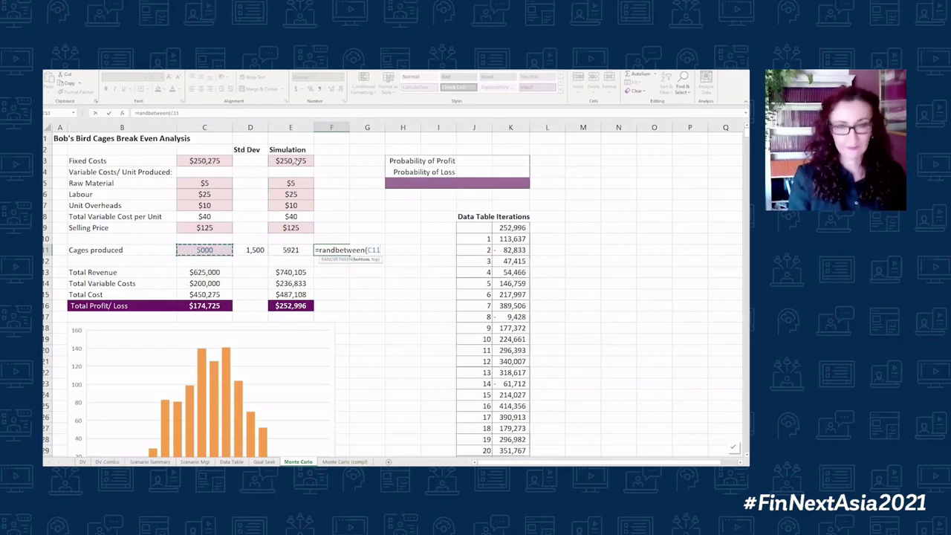
left_click(246, 250)
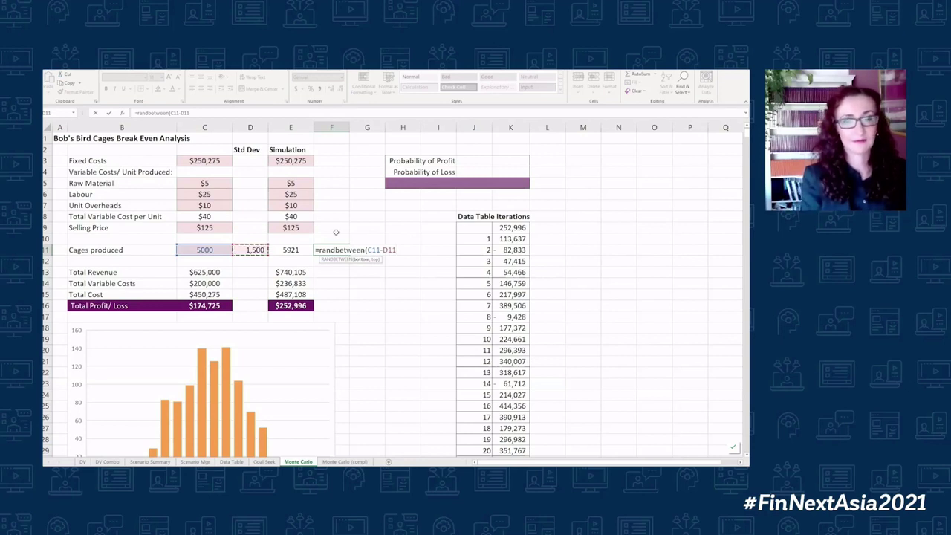
type(",")
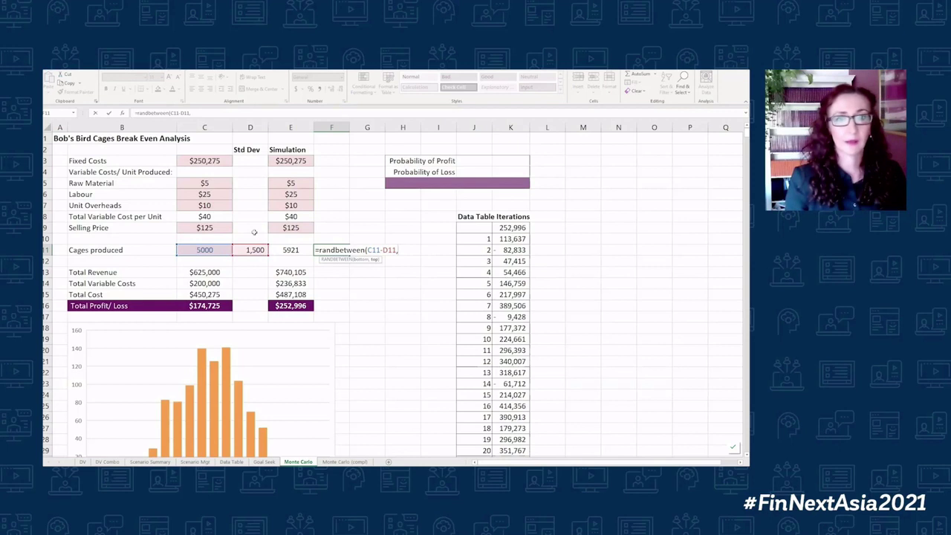
left_click(221, 252)
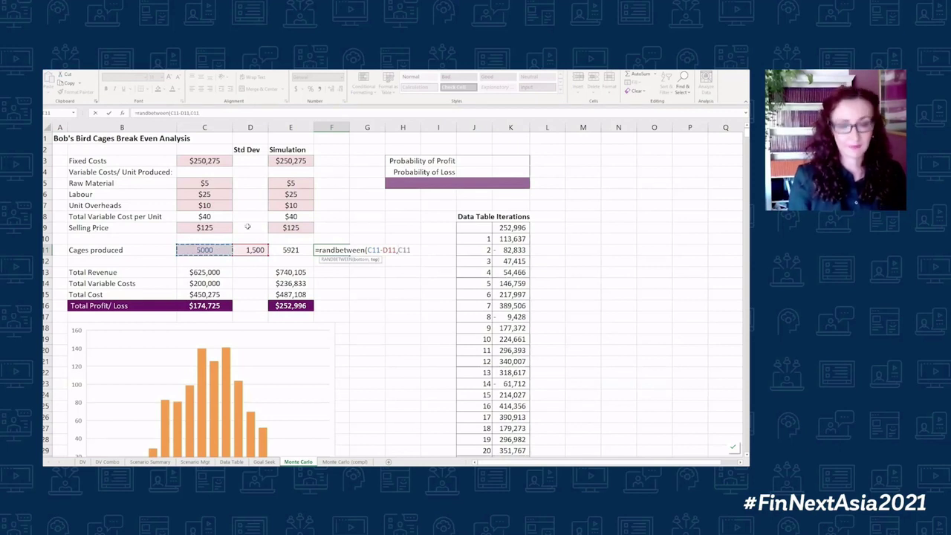
type("+")
left_click(251, 251)
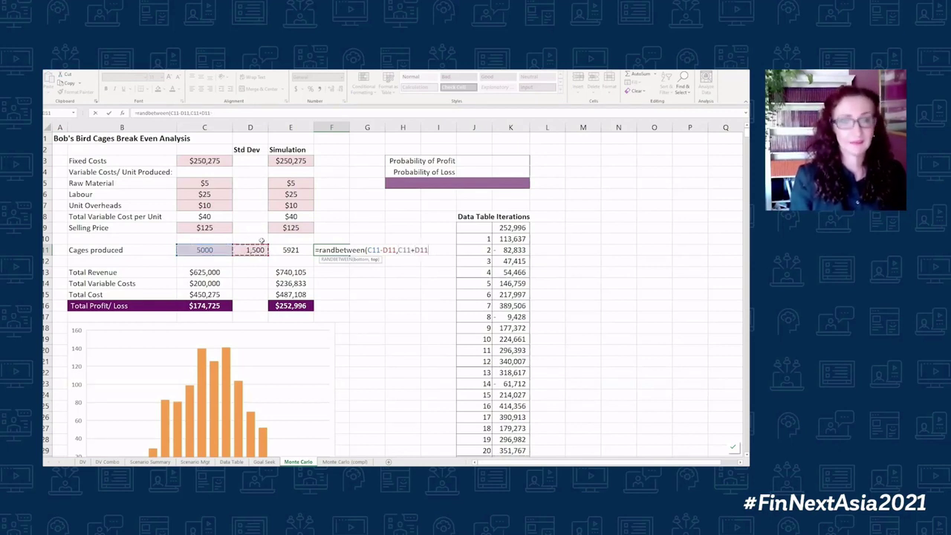
type(")")
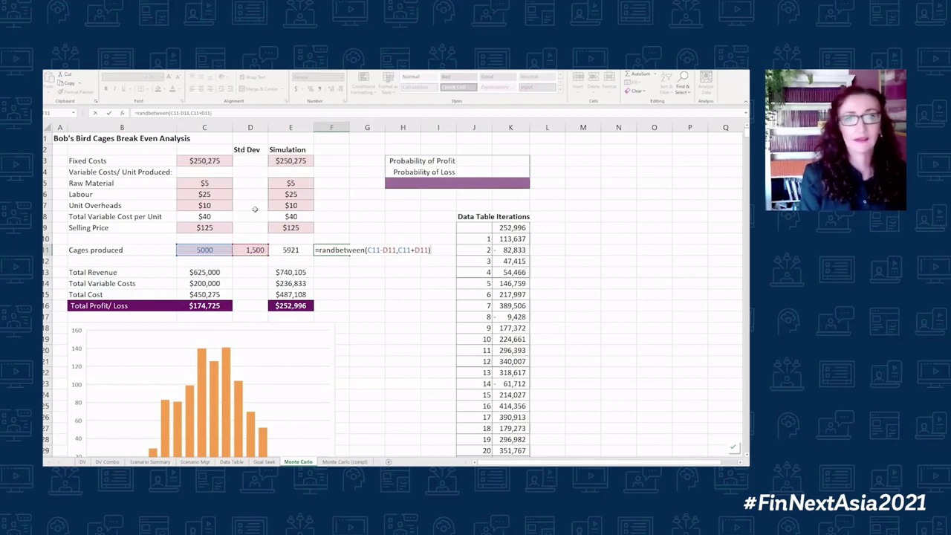
key("ctrl+Return")
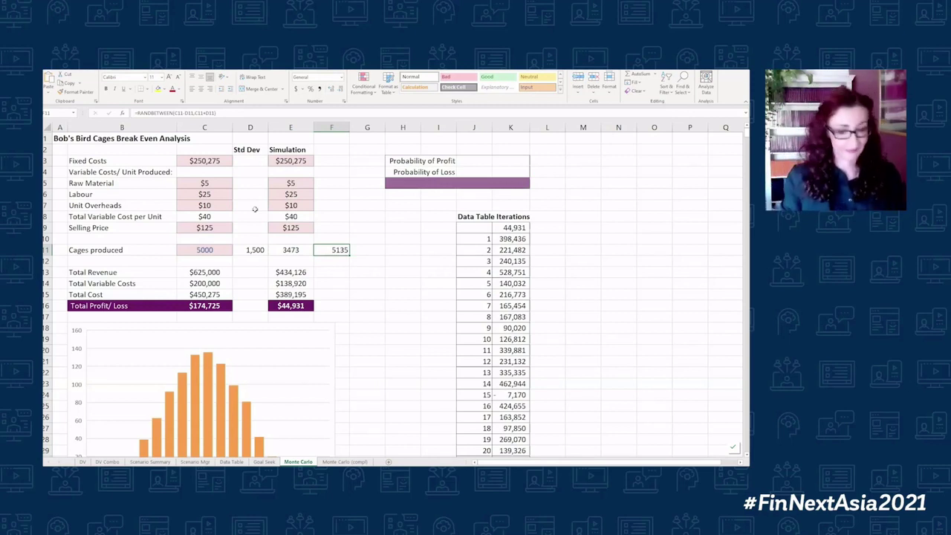
Copy the RANDBETWEEN formula text from F11 and use it to replace the simulated Cages produced formula in E11
double_click(332, 250)
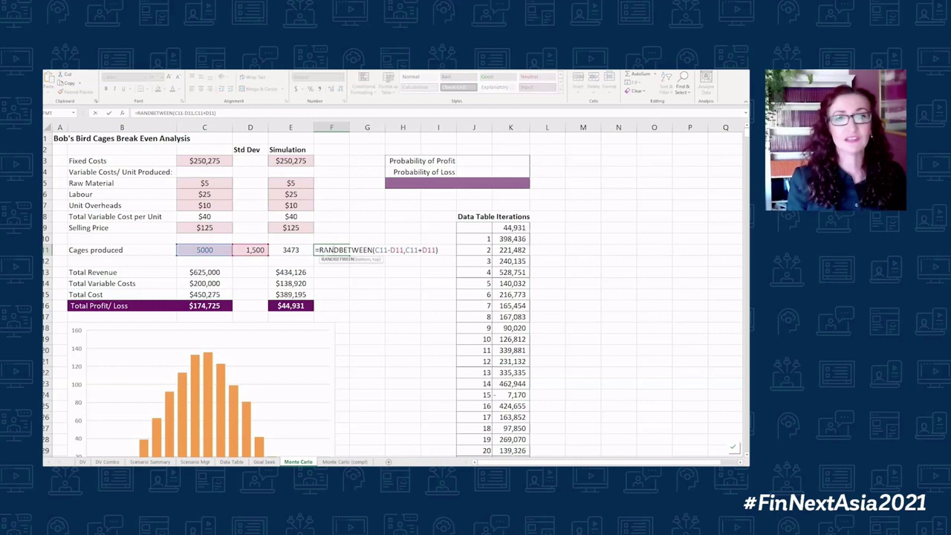
left_click_drag(315, 249, 452, 250)
left_click(303, 251)
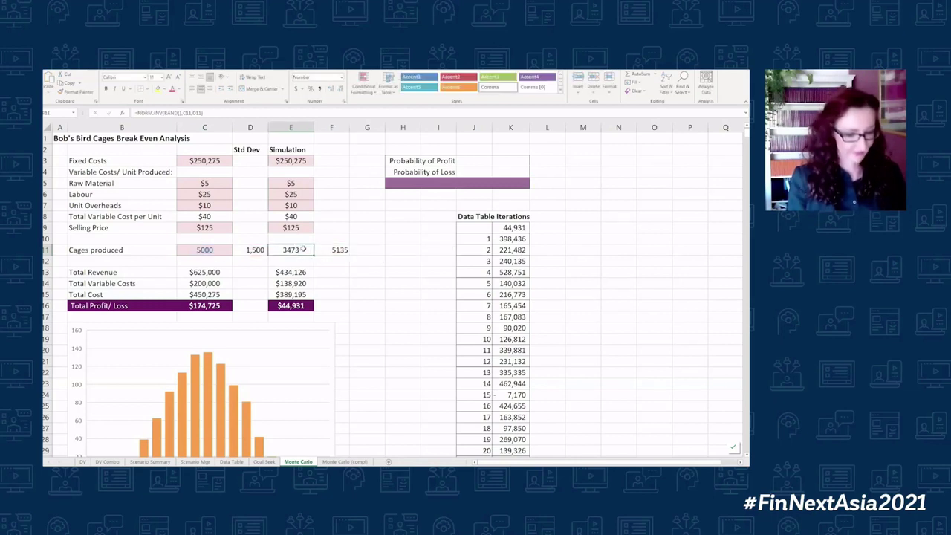
key("ctrl+v")
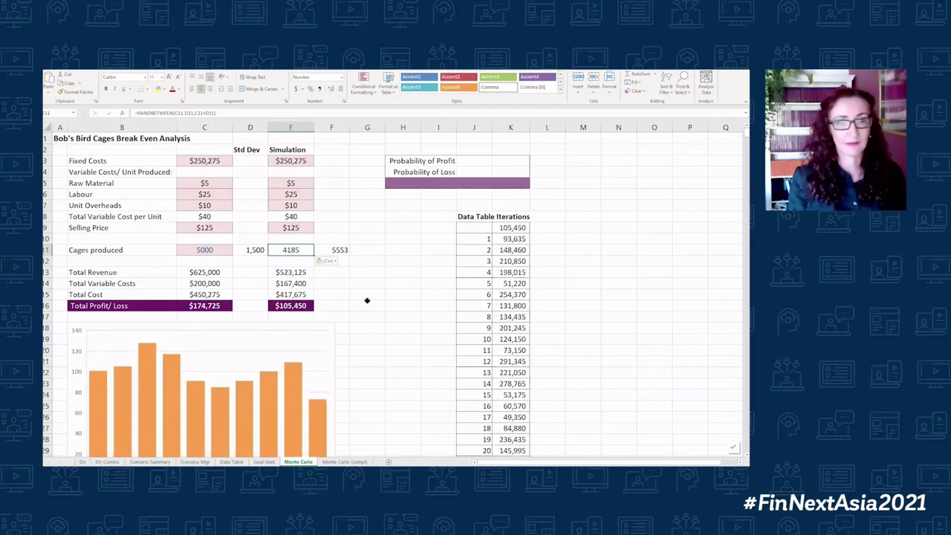
Recalculate the worksheet a couple of times to examine the histogram's shape with the RANDBETWEEN formula
scroll(386, 303, "down", 1)
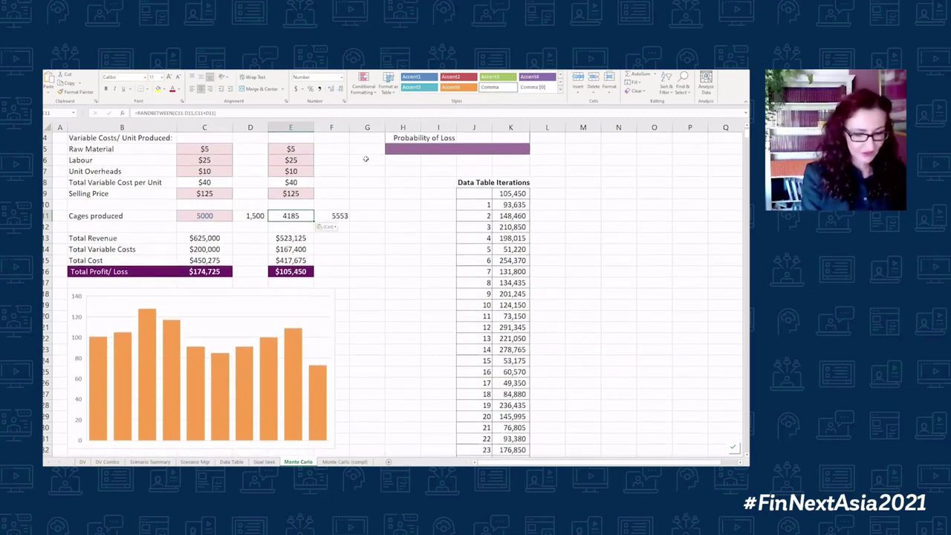
key("F9")
key("F9")
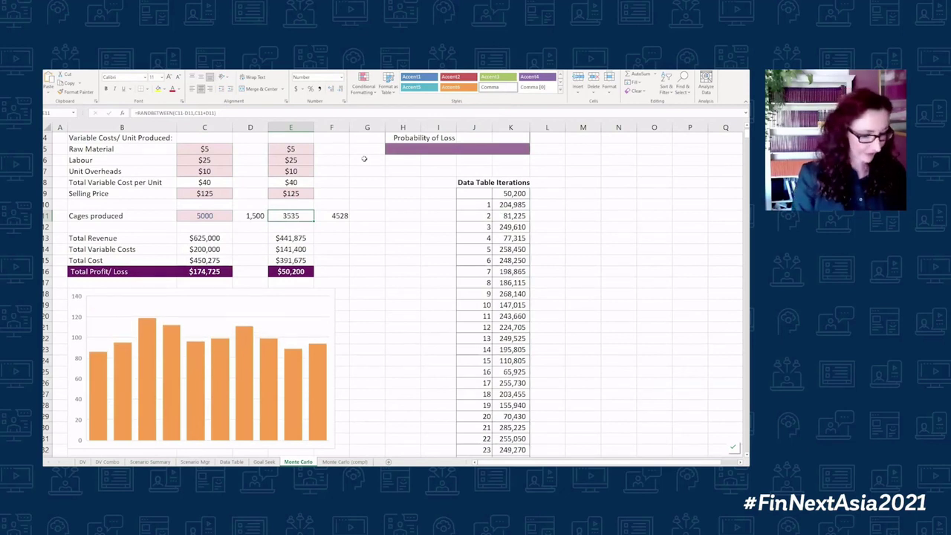
Undo the formula replacement in E11 to bring back NORM.INV, and clear the RANDBETWEEN formula from F11
key("F9")
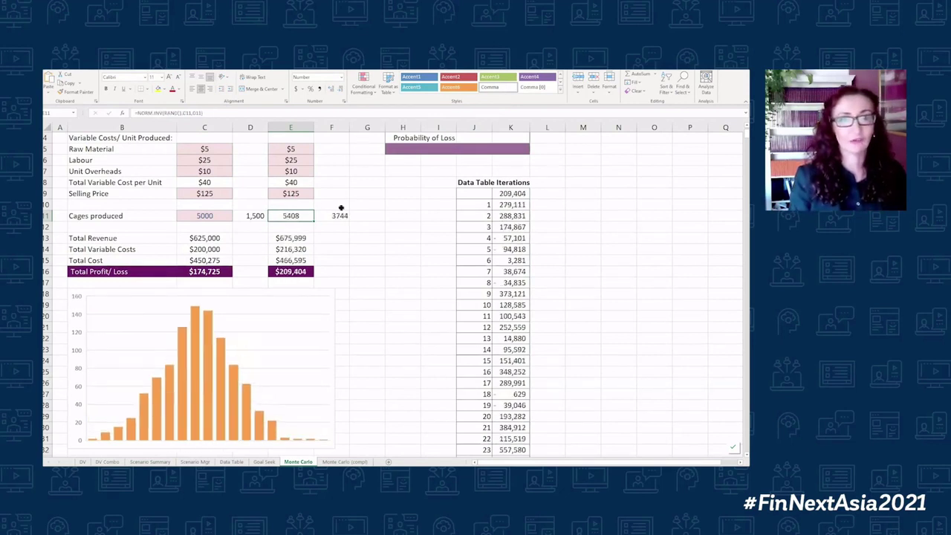
left_click(338, 217)
scroll(341, 238, "up", 1)
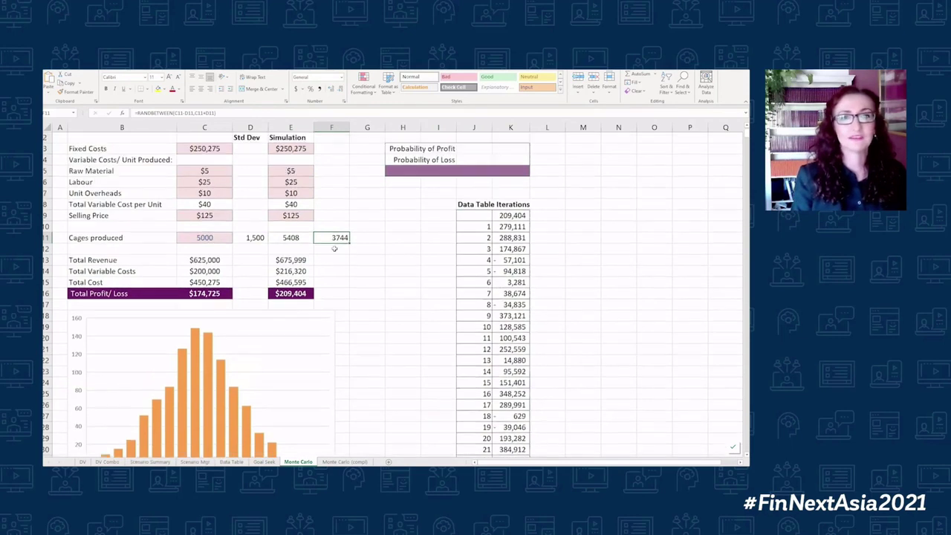
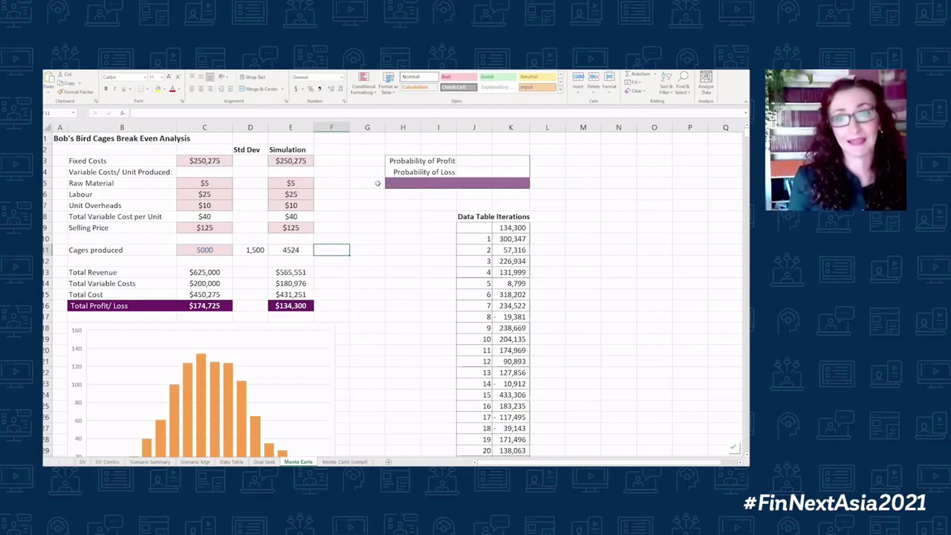
In J3, beside Probability of Profit, count the profitable iterations using COUNTIF with range $K$10:$K$1009 and criteria >0
left_click(481, 163)
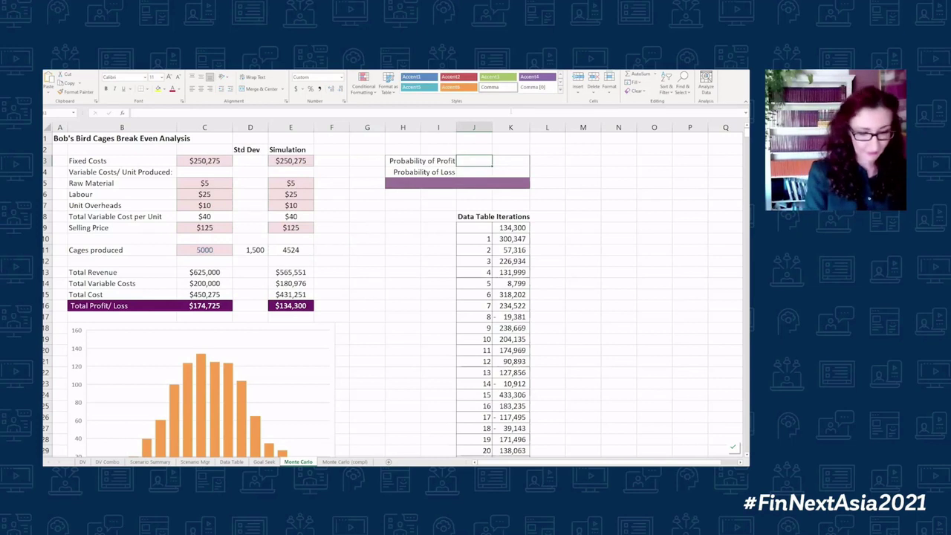
type("=countif(")
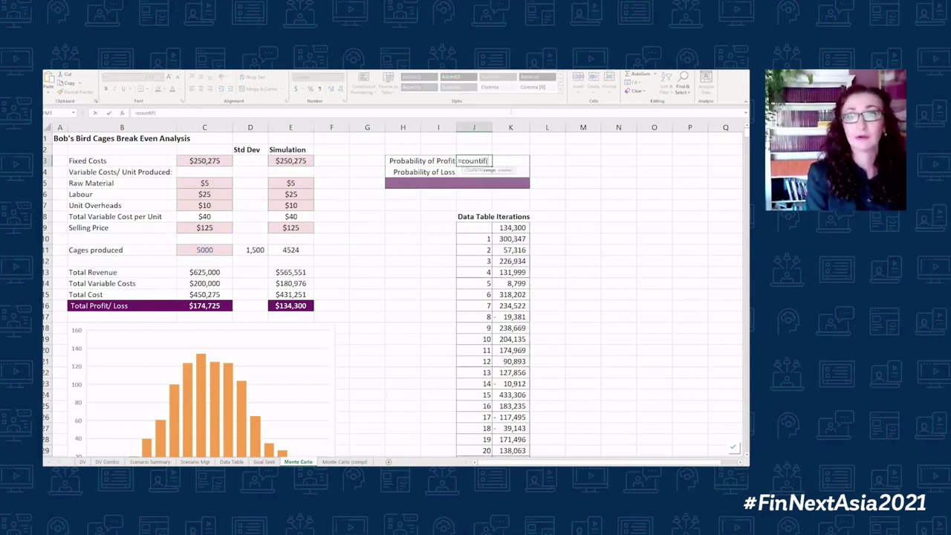
key("ctrl+a")
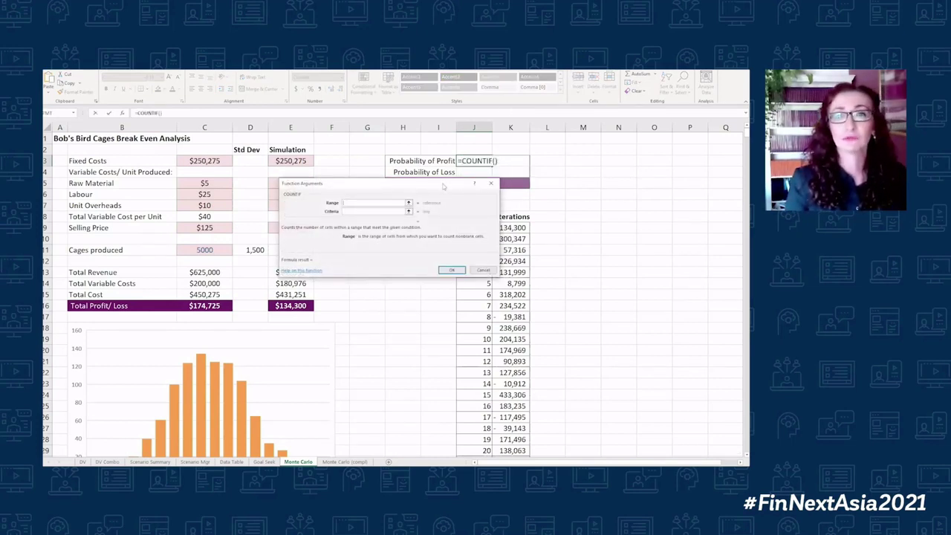
left_click_drag(444, 187, 336, 206)
left_click(510, 238)
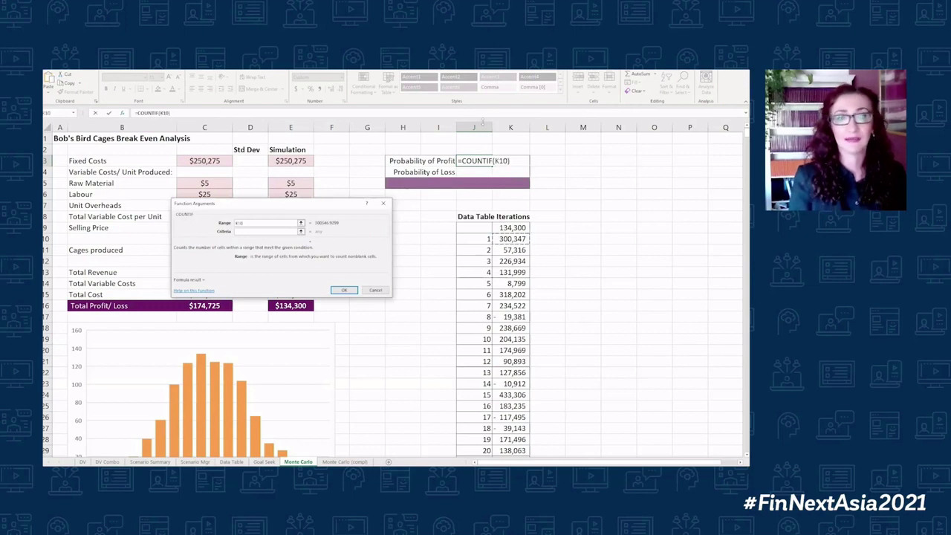
key("ctrl+shift+Down")
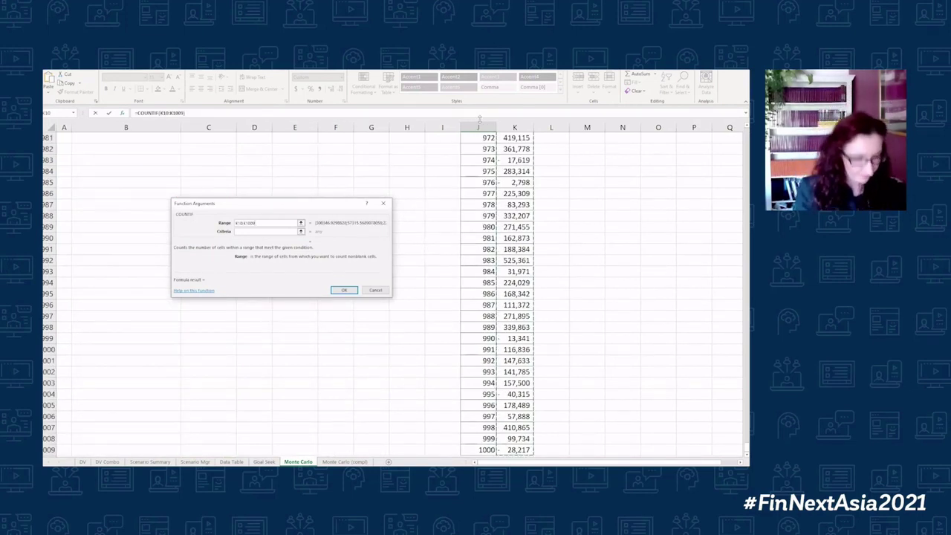
key("F4")
key("ctrl+BackSpace")
key("Tab")
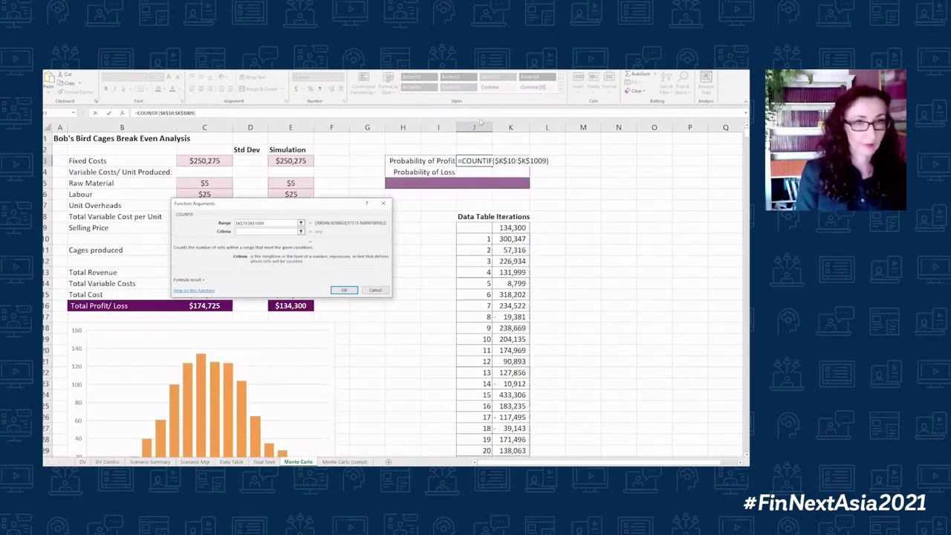
type(">")
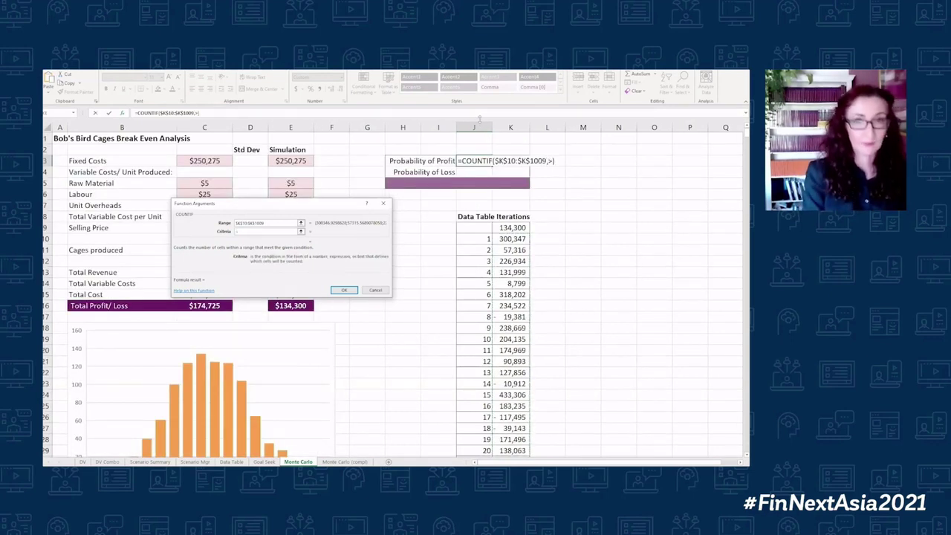
type("0")
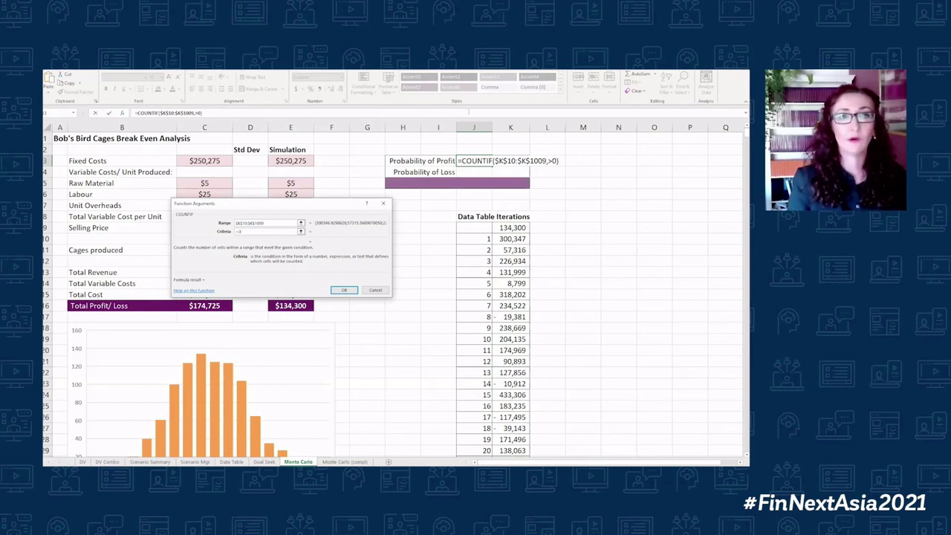
left_click(345, 290)
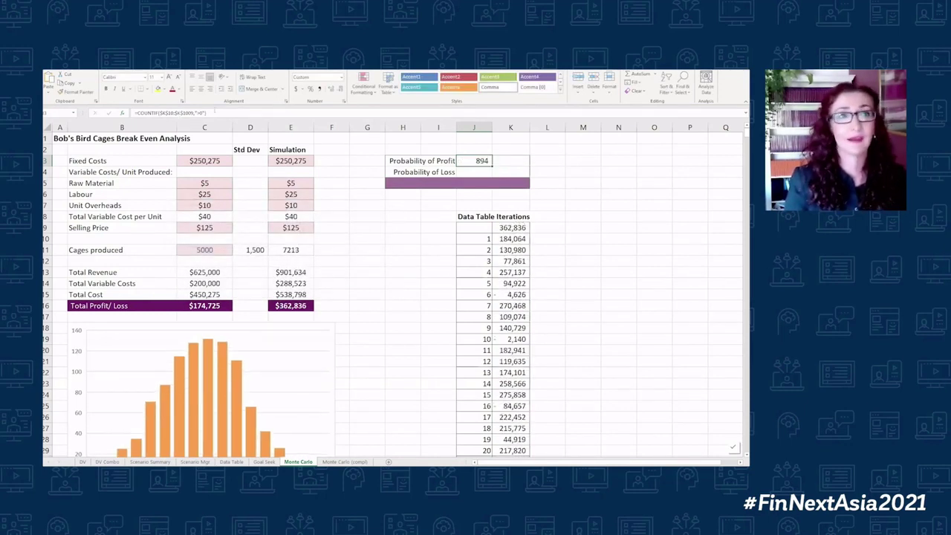
Copy the COUNTIF formula into J4, beside Probability of Loss, and change its criteria to <0
double_click(481, 161)
left_click(462, 172)
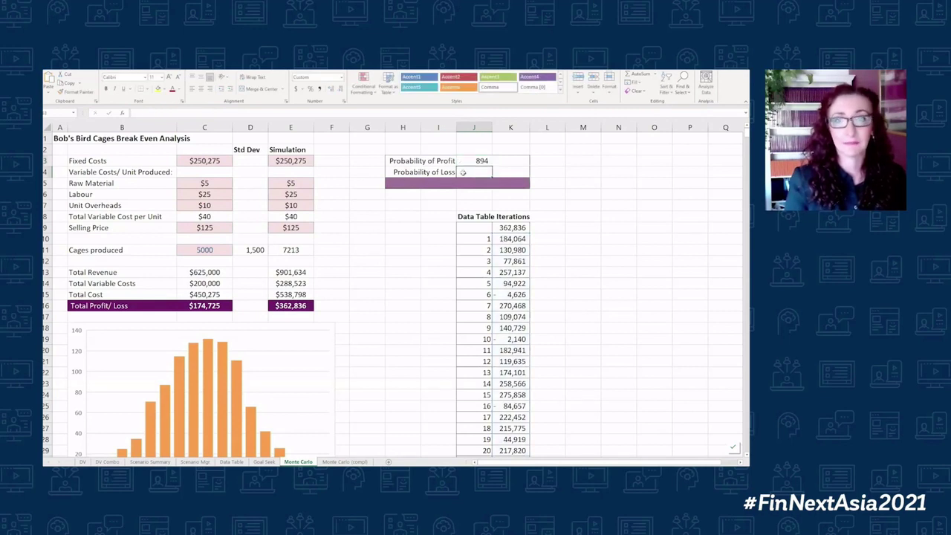
key("ctrl+v")
double_click(463, 171)
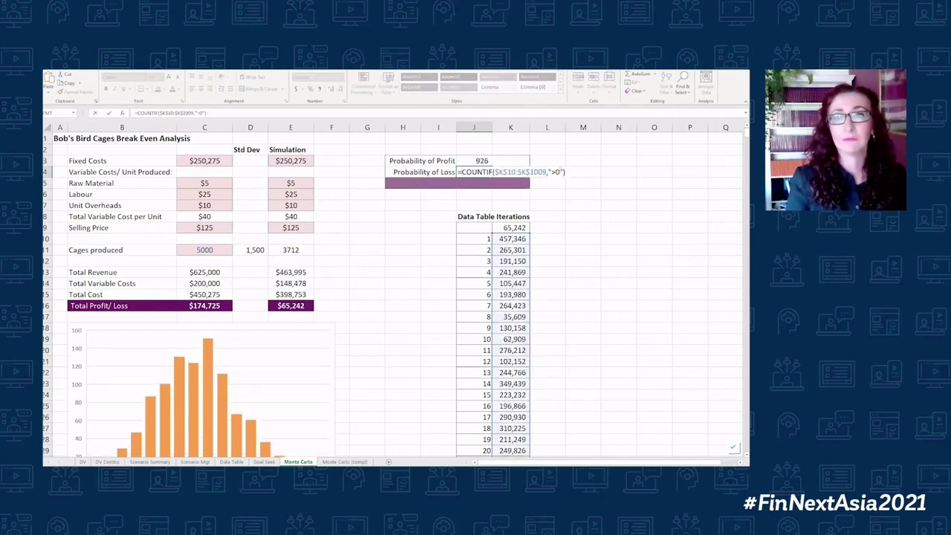
key("BackSpace")
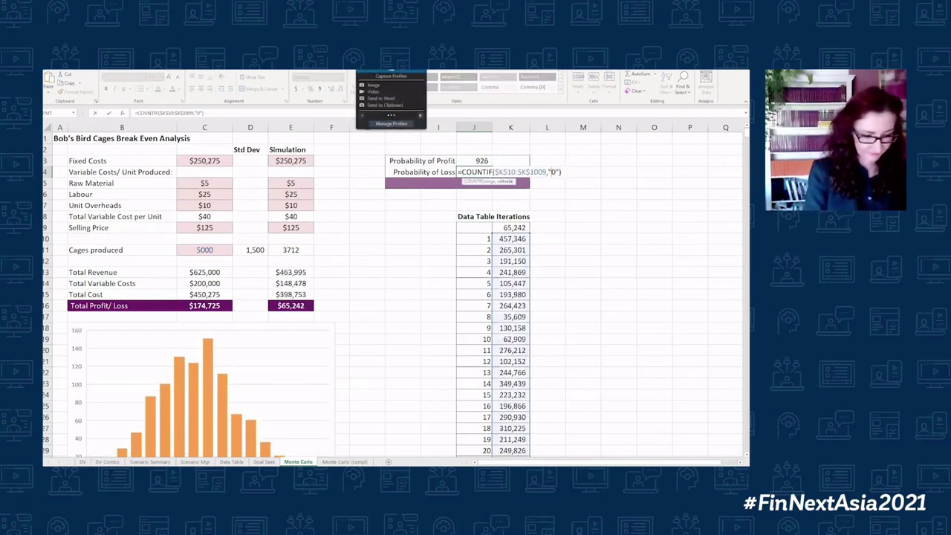
type("<")
key("Return")
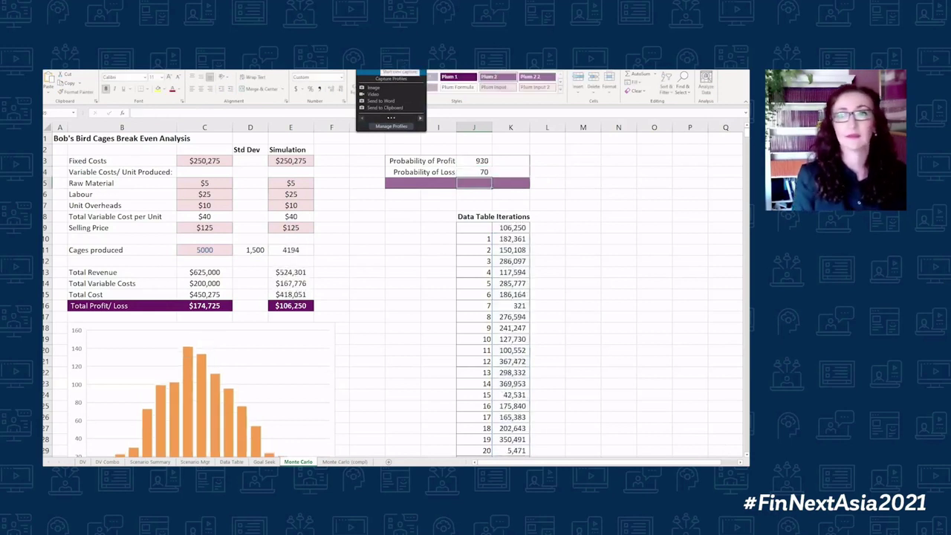
Total the profit and loss iteration counts in J5 with =SUM(J3:J4)
left_click(340, 225)
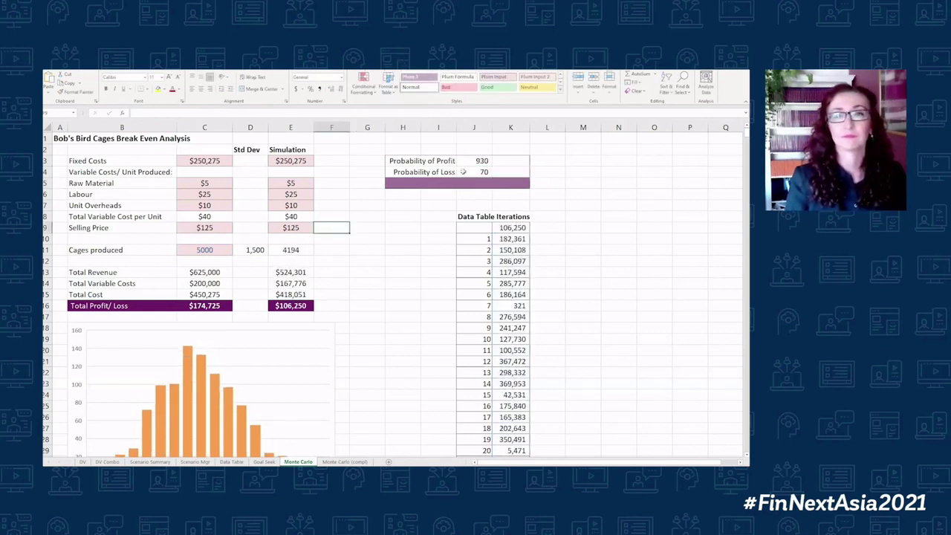
left_click(481, 161)
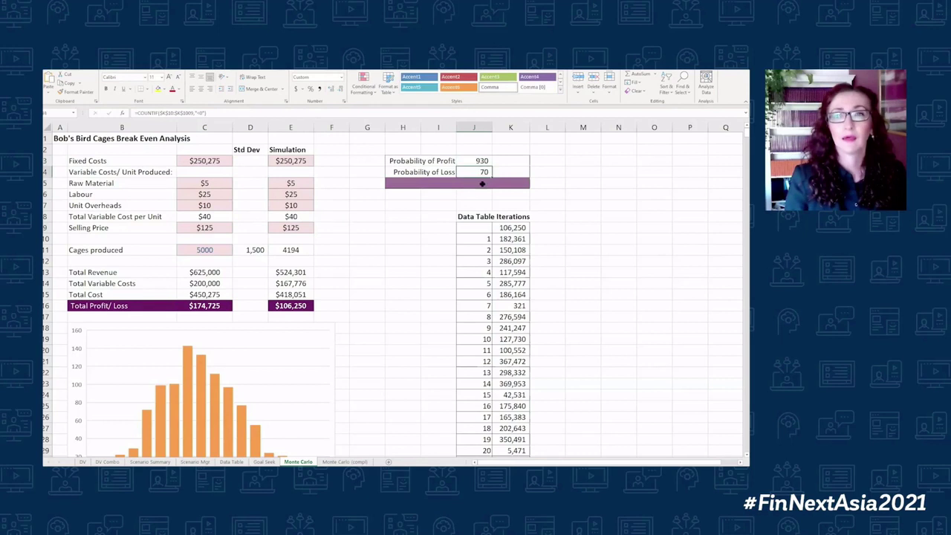
left_click(475, 182)
left_click(633, 75)
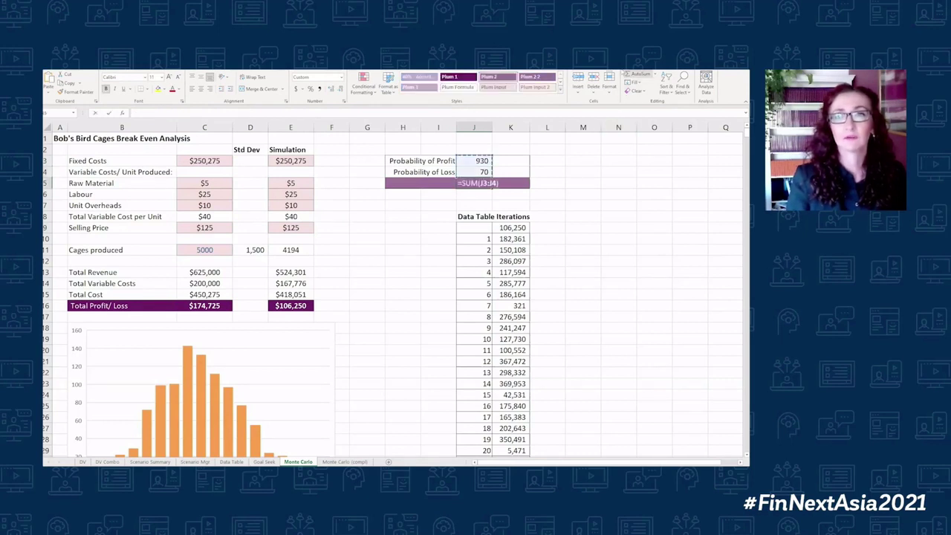
left_click(621, 72)
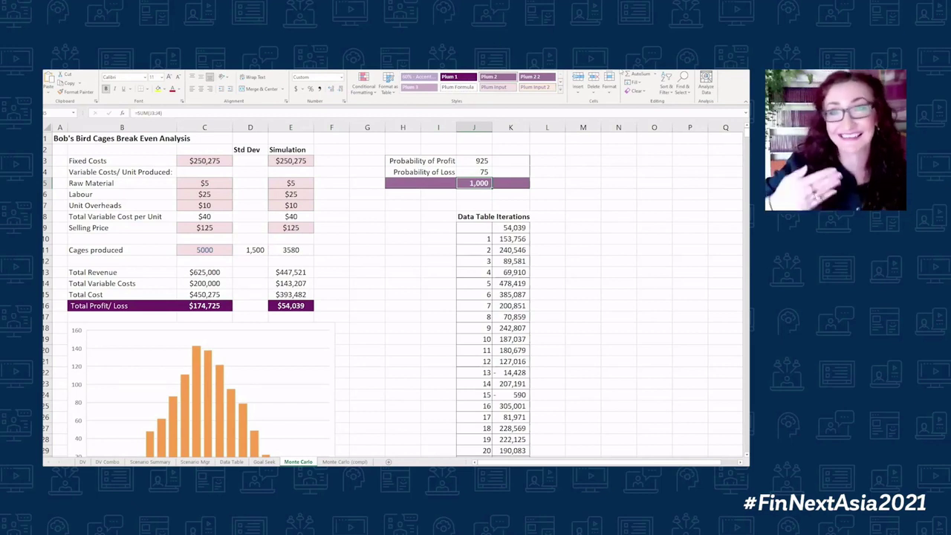
In K3, calculate the probability of profit by dividing the profit count J3 by the total in J5
left_click(510, 160)
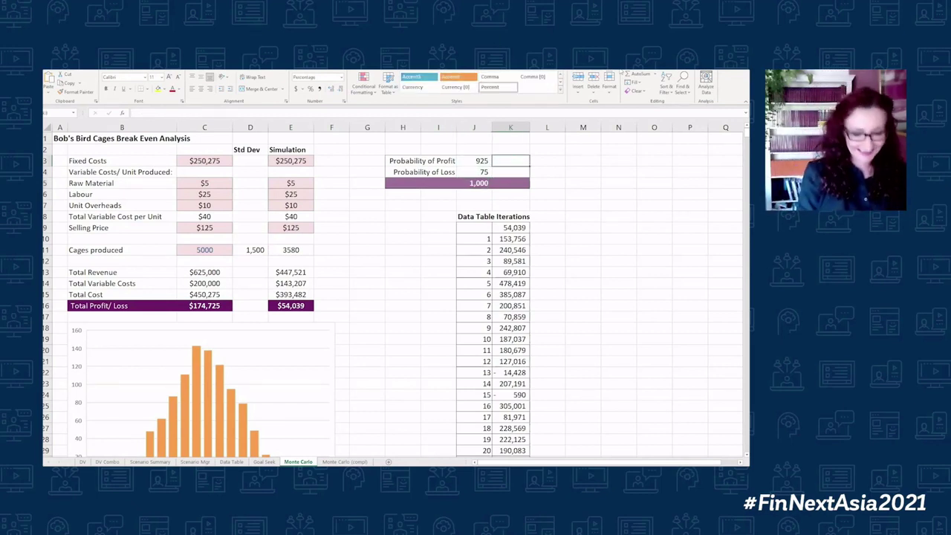
type("=")
key("Left")
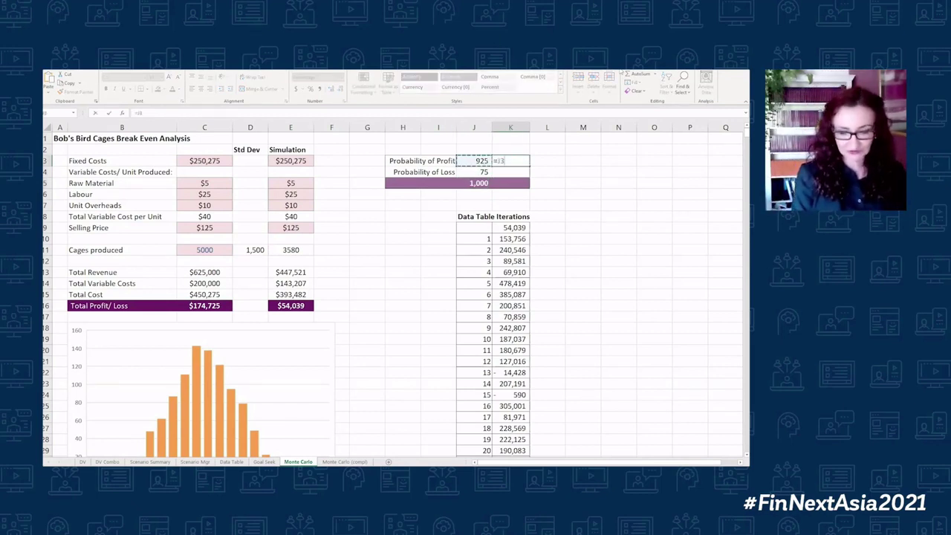
type("/")
key("Left")
key("Down")
key("Down")
key("Return")
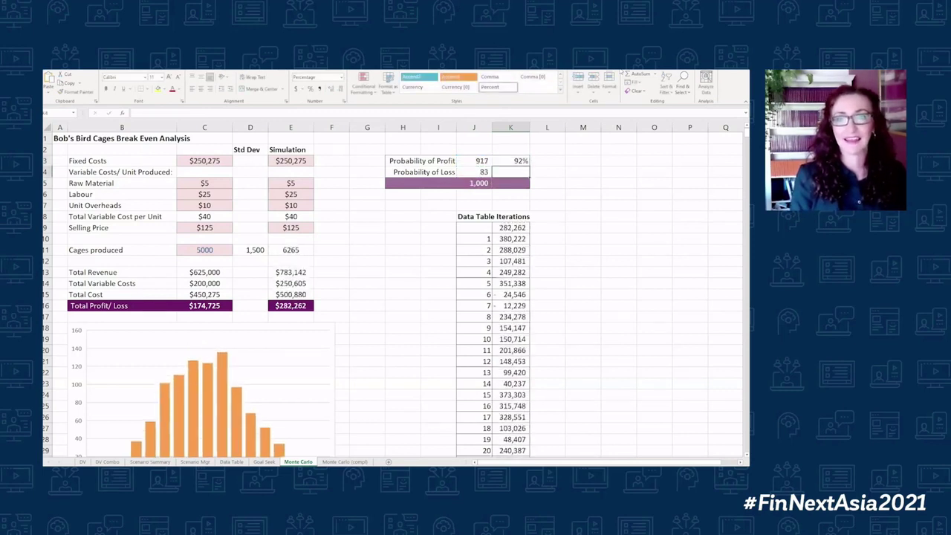
In K4, calculate the probability of loss by dividing J4 by the total in J5, and sum both percentages in K5
type("=")
key("Left")
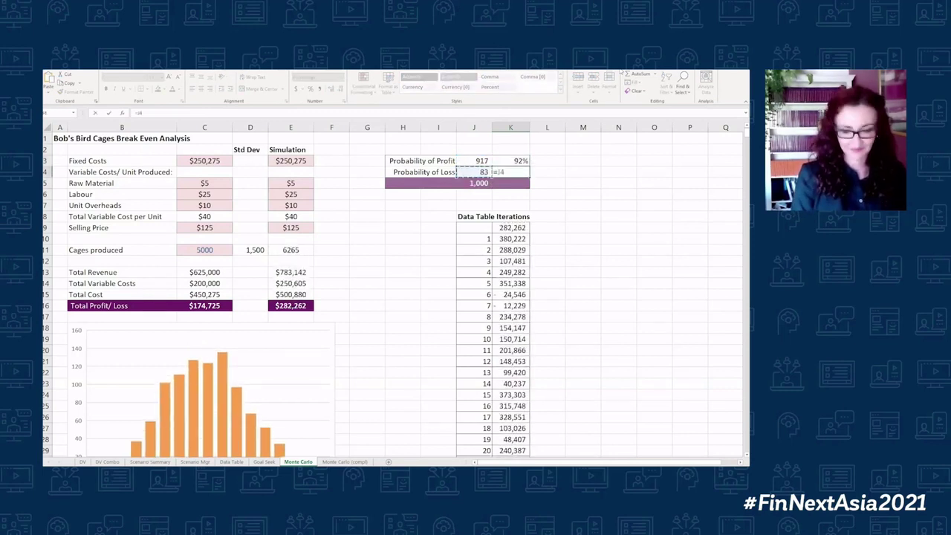
type("/")
key("Left")
key("Down")
key("Down")
key("Return")
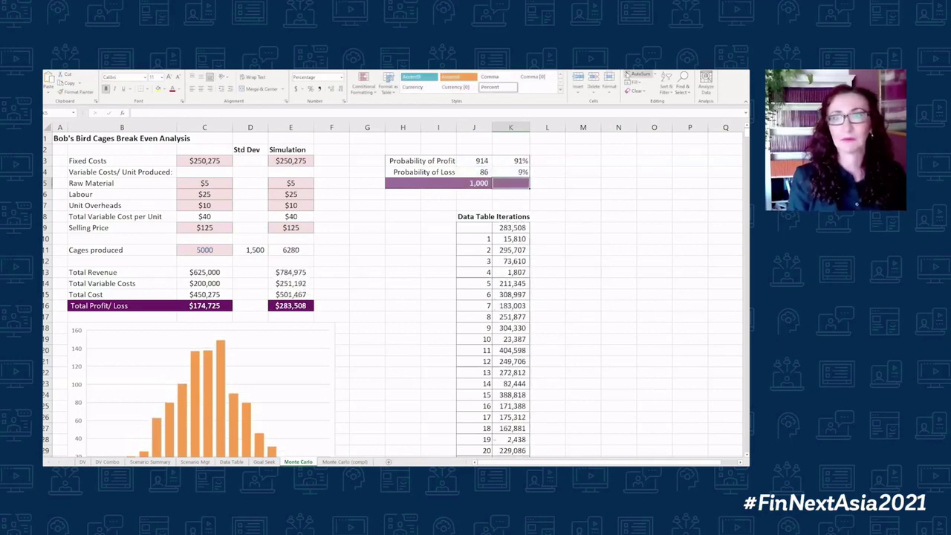
left_click(629, 75)
key("Return")
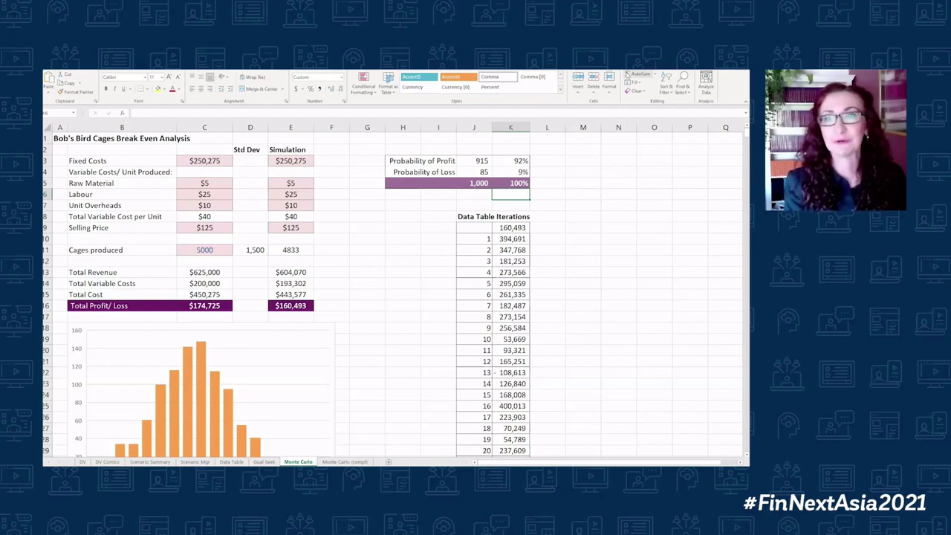
Recalculate the worksheet repeatedly to examine how the profit and loss probabilities and the histogram vary between simulation runs
key("F9")
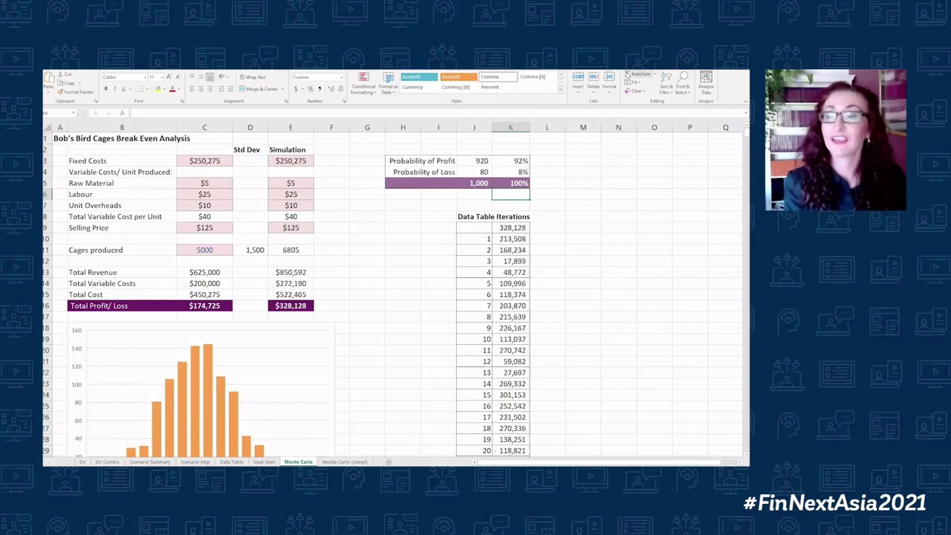
key("F9")
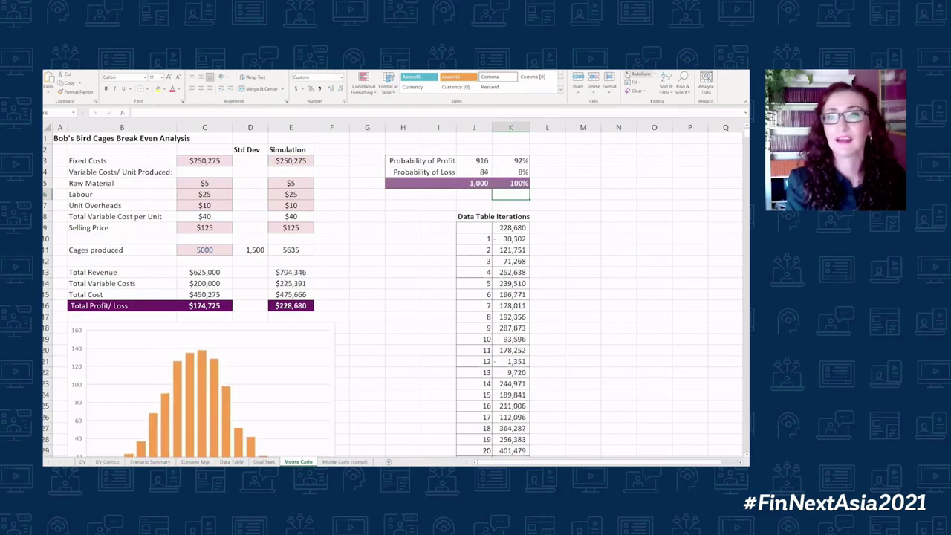
key("F9")
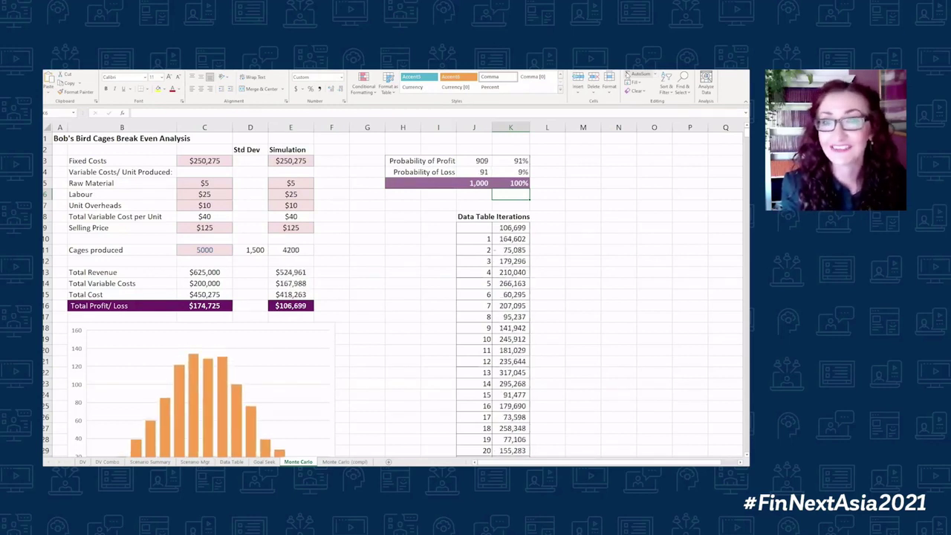
key("F9")
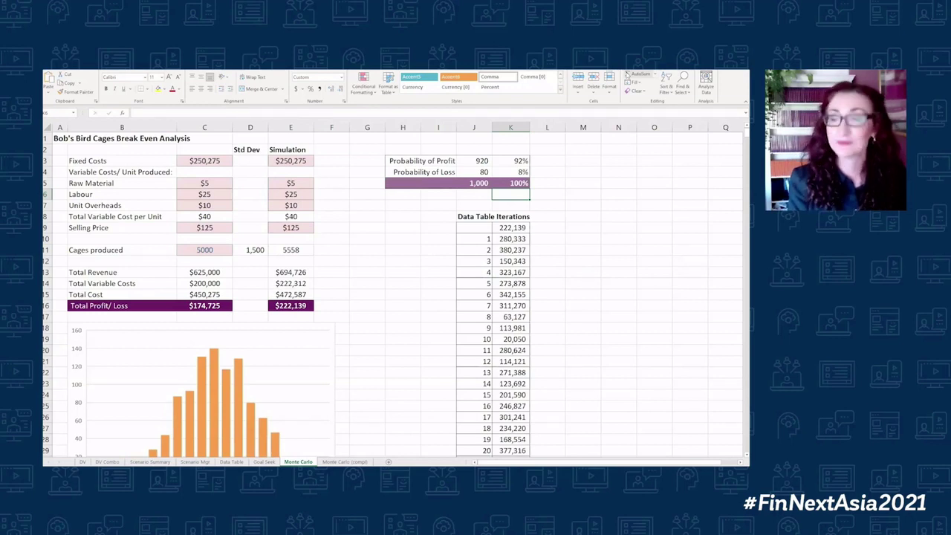
key("F9")
key("F9")
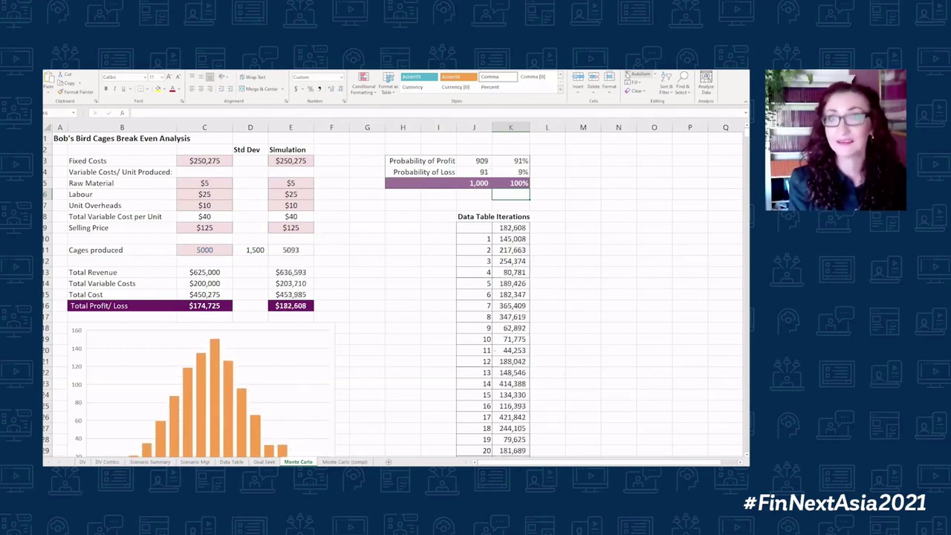
key("F9")
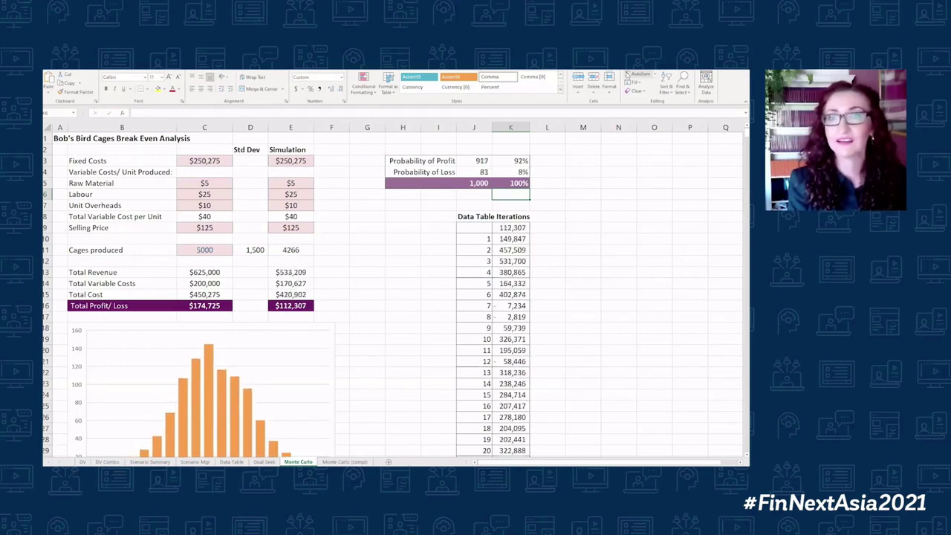
key("F9")
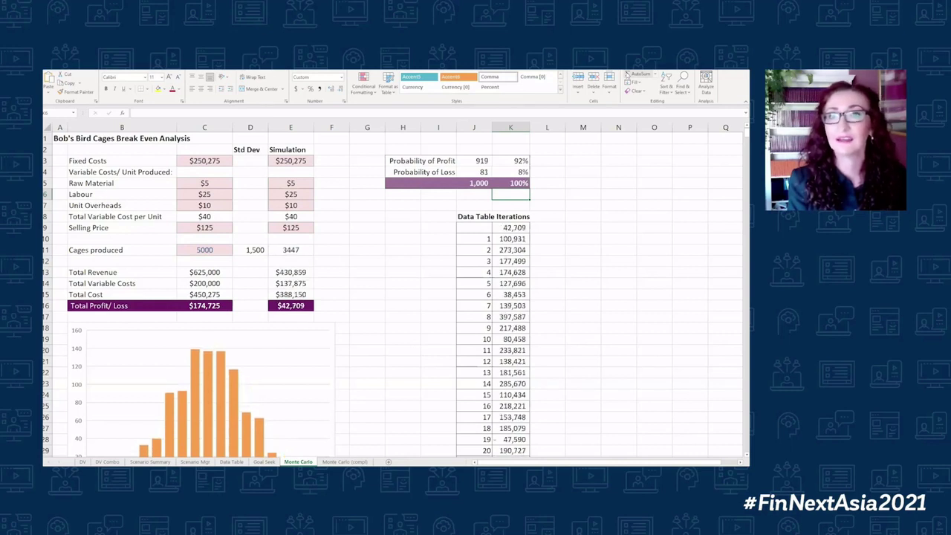
key("F9")
key("F9")
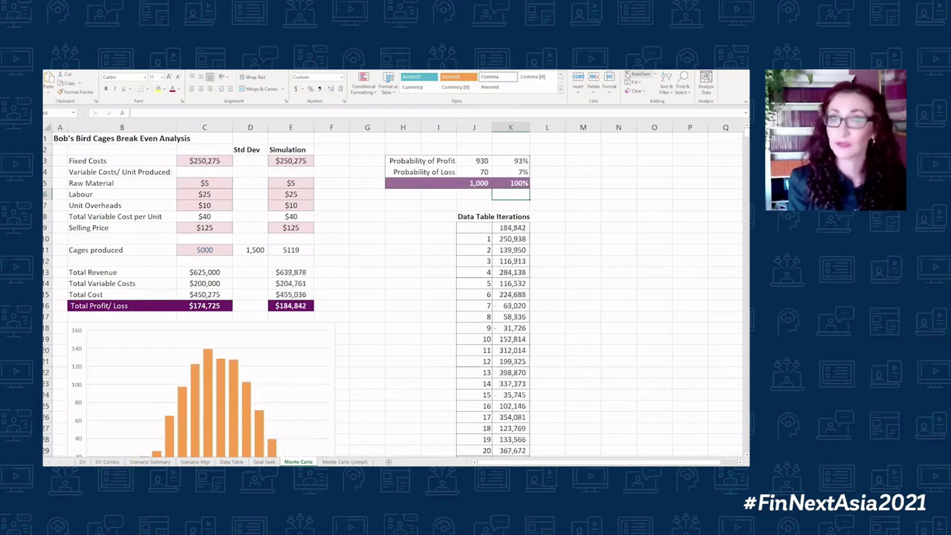